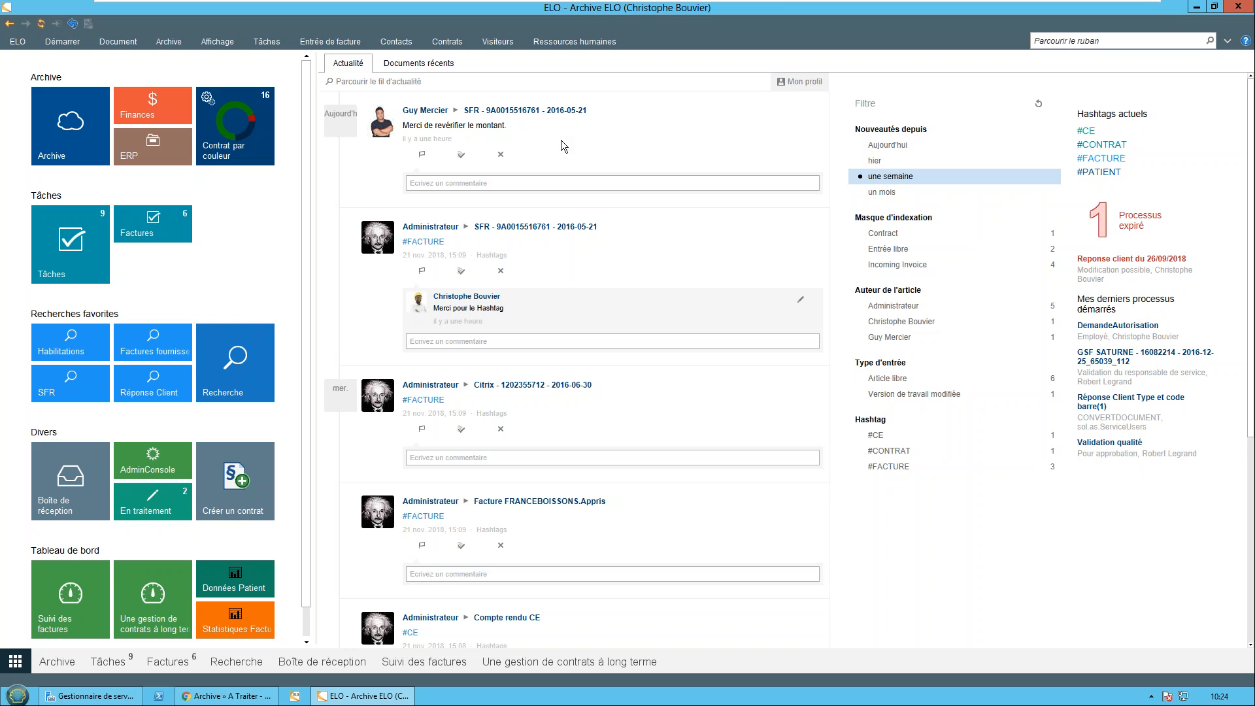
Open the archive and display the letter "Reponse client du 3 juil. 2018 18:09" filed in CRONUS France S.A. under Référence, Par Nom
scroll(609, 201, down, 5)
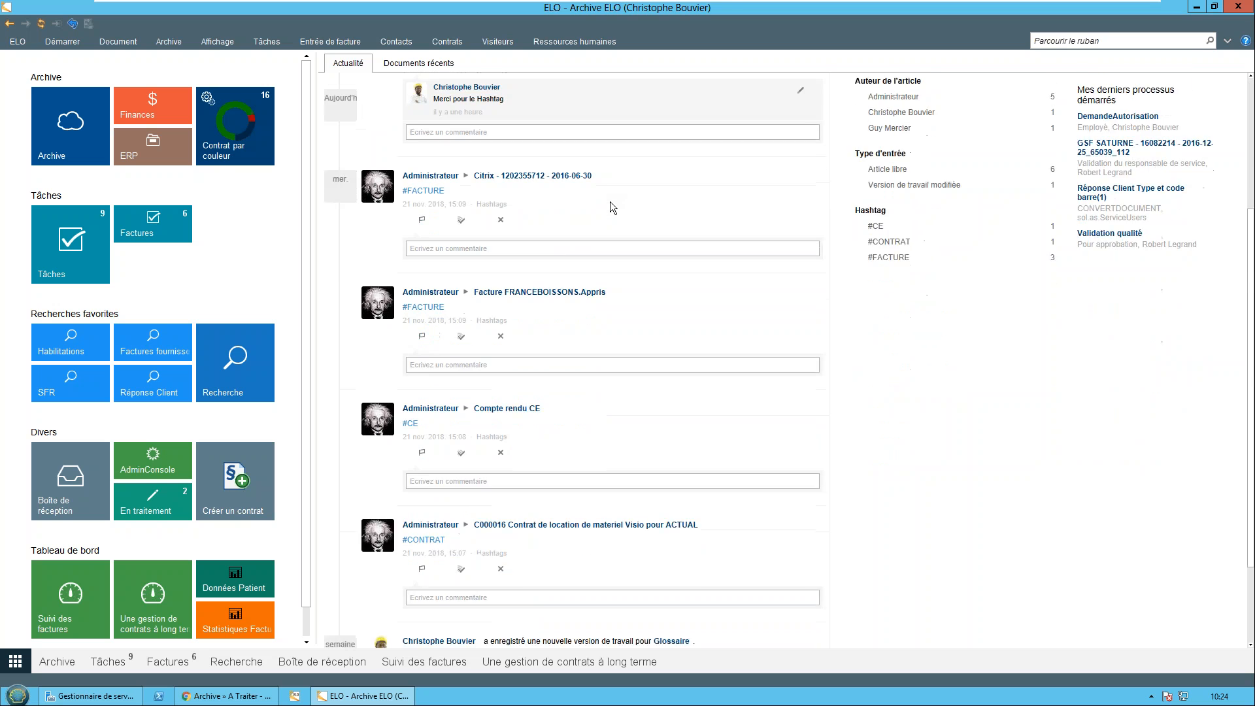
scroll(610, 202, up, 5)
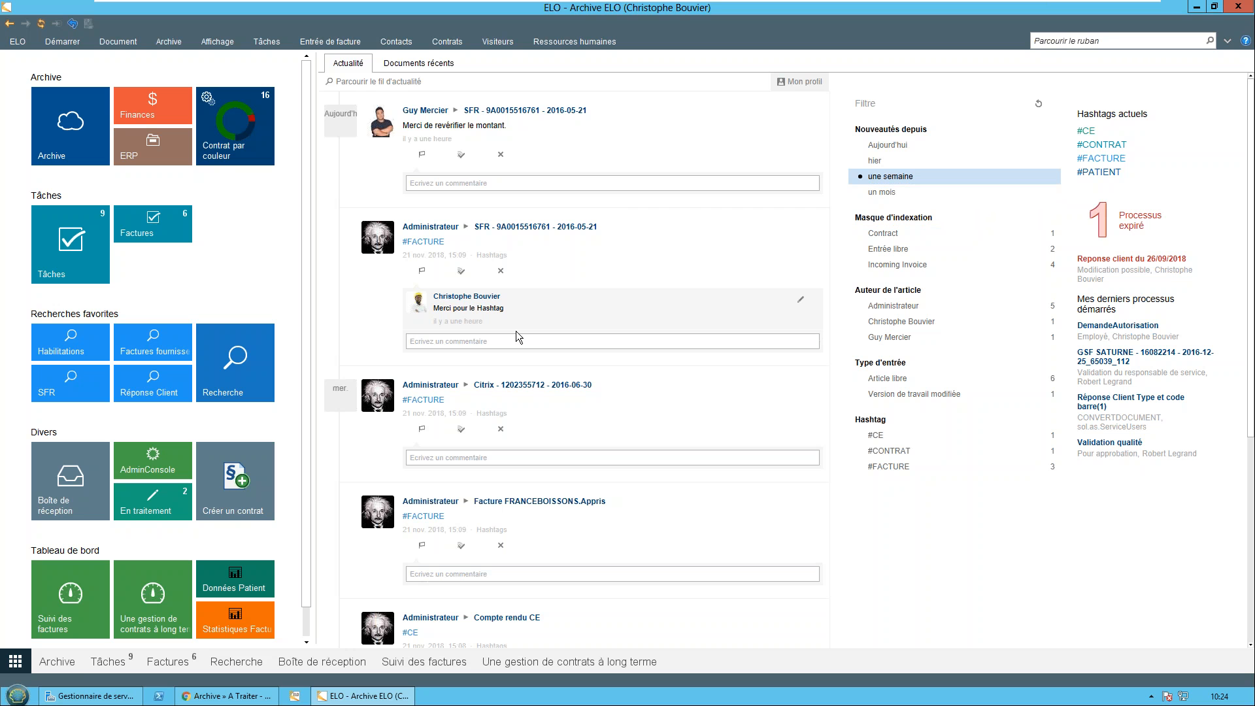
click(58, 151)
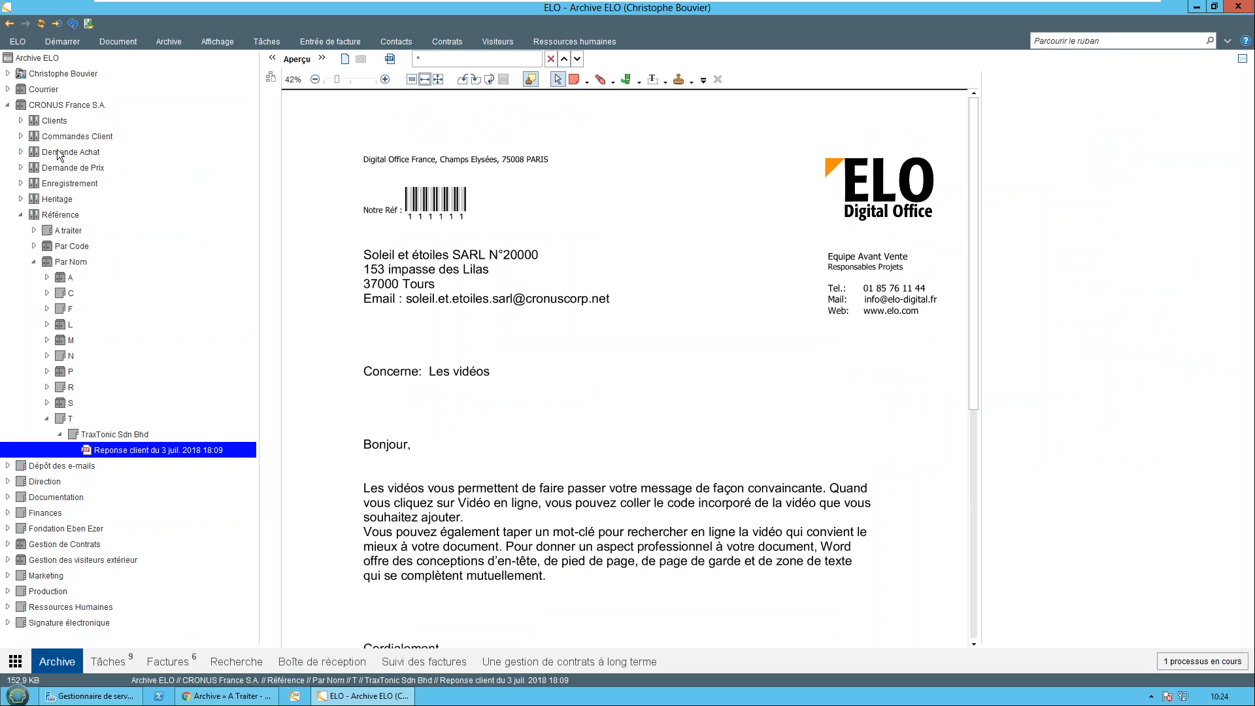
click(43, 105)
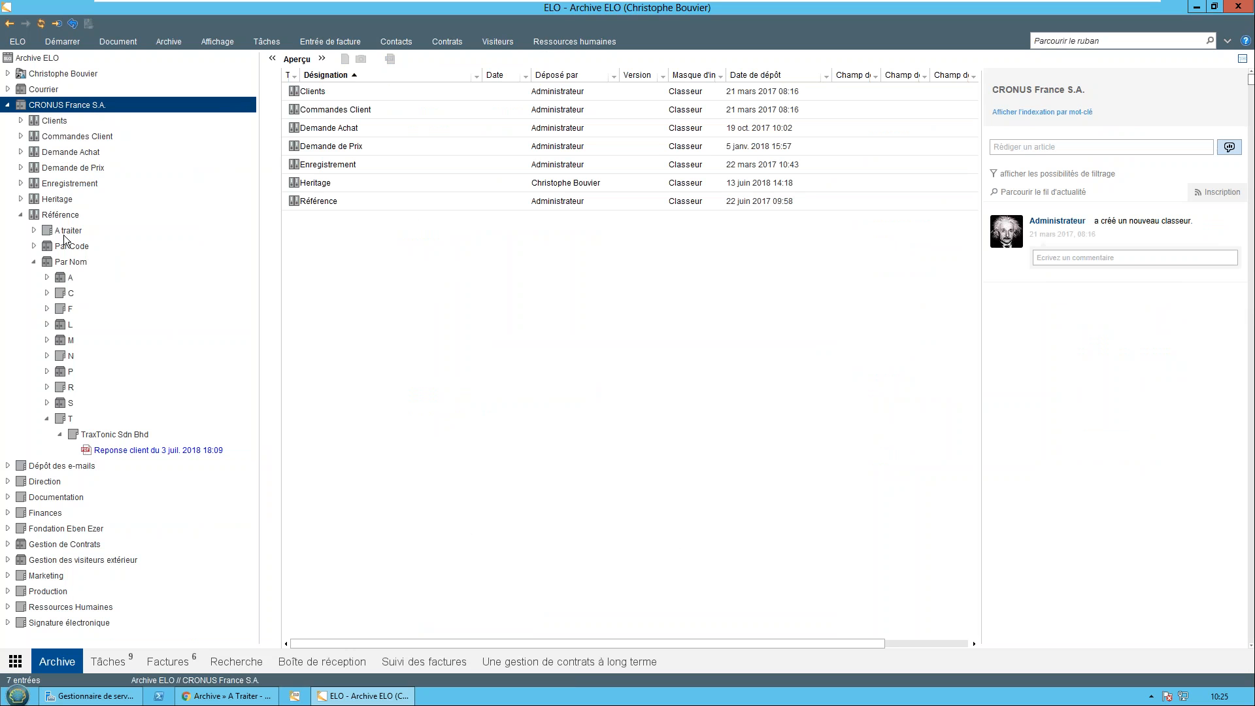
click(65, 215)
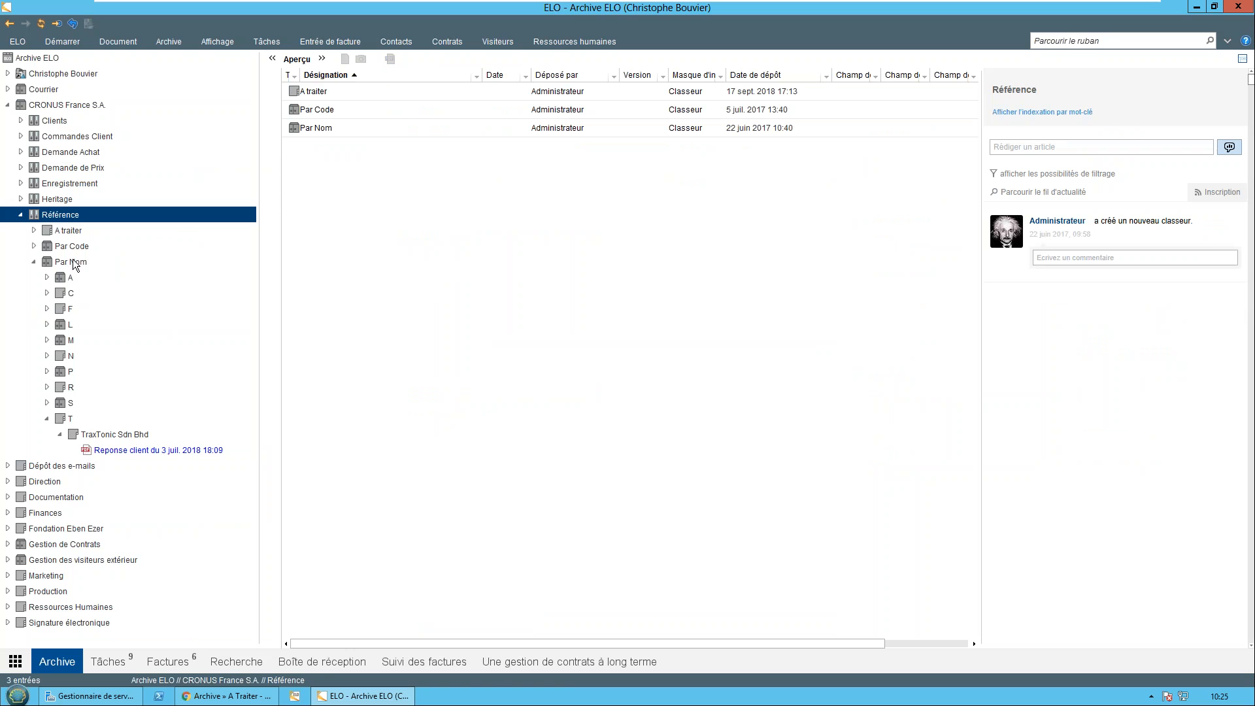
click(73, 260)
click(138, 451)
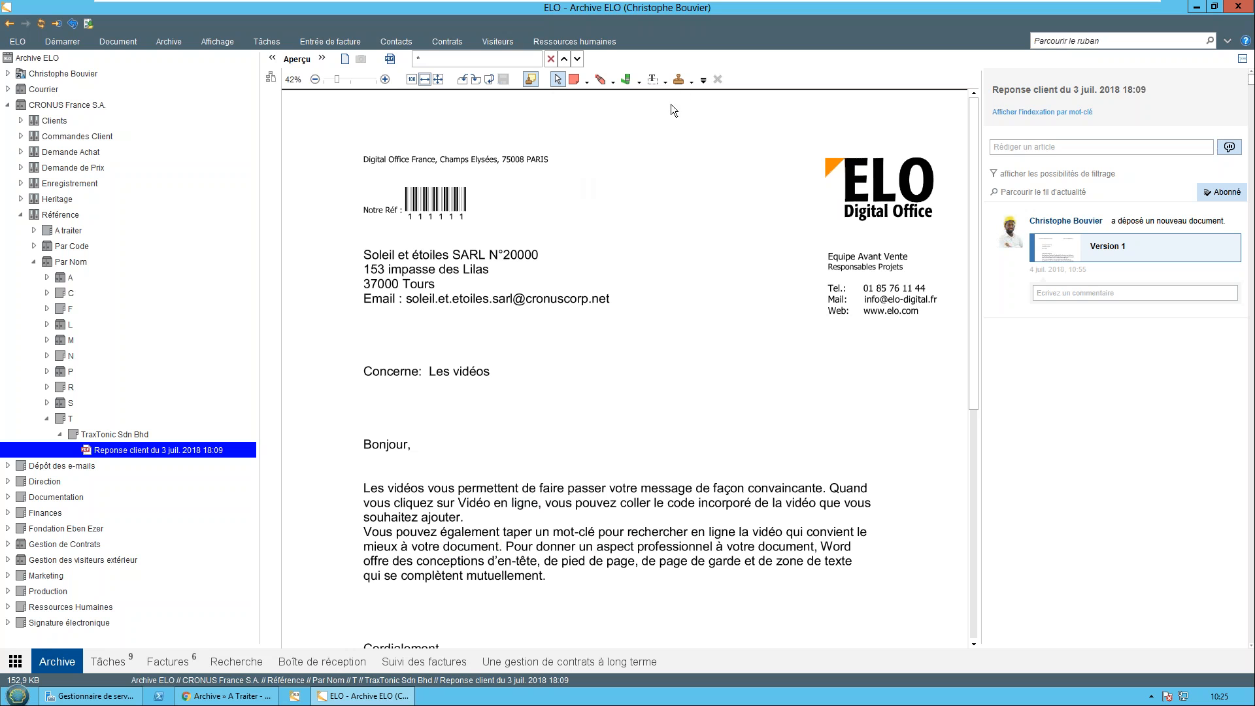
Place an "Annulé" stamp beside the letter's ELO logo and highlight the "Concerne: Les vidéos" line in green
click(692, 81)
click(706, 119)
click(680, 211)
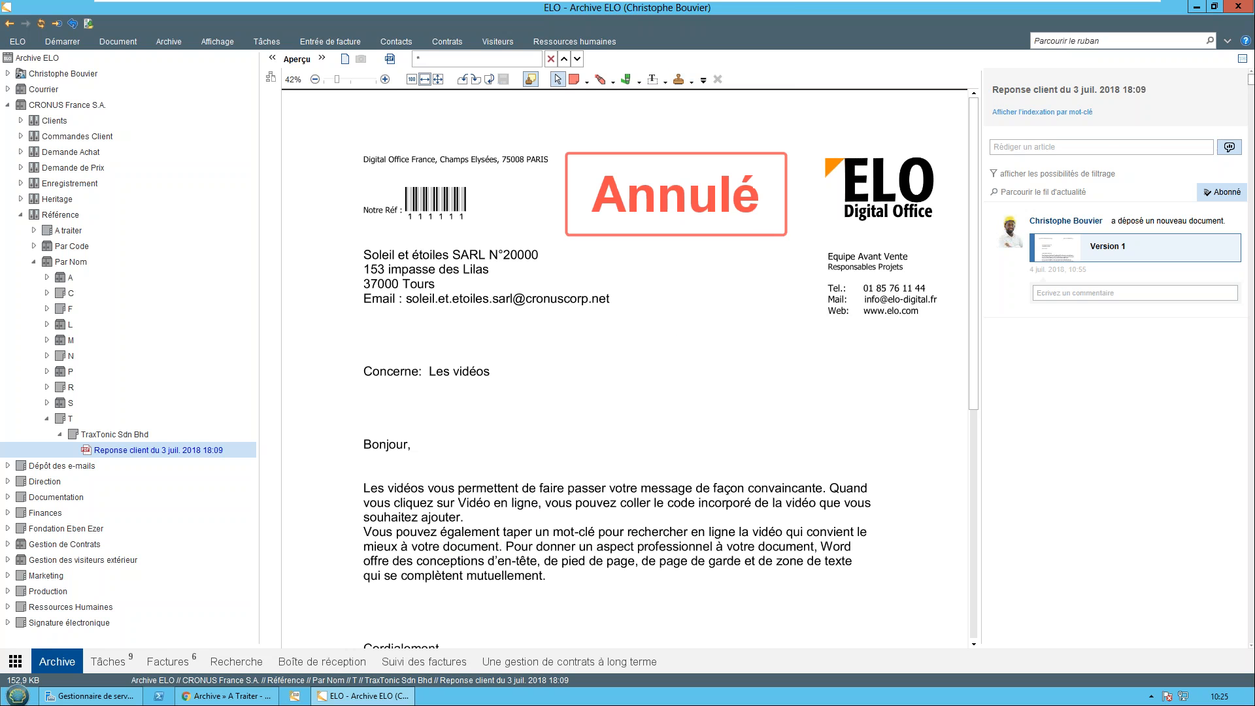
click(630, 85)
drag(366, 365, 494, 367)
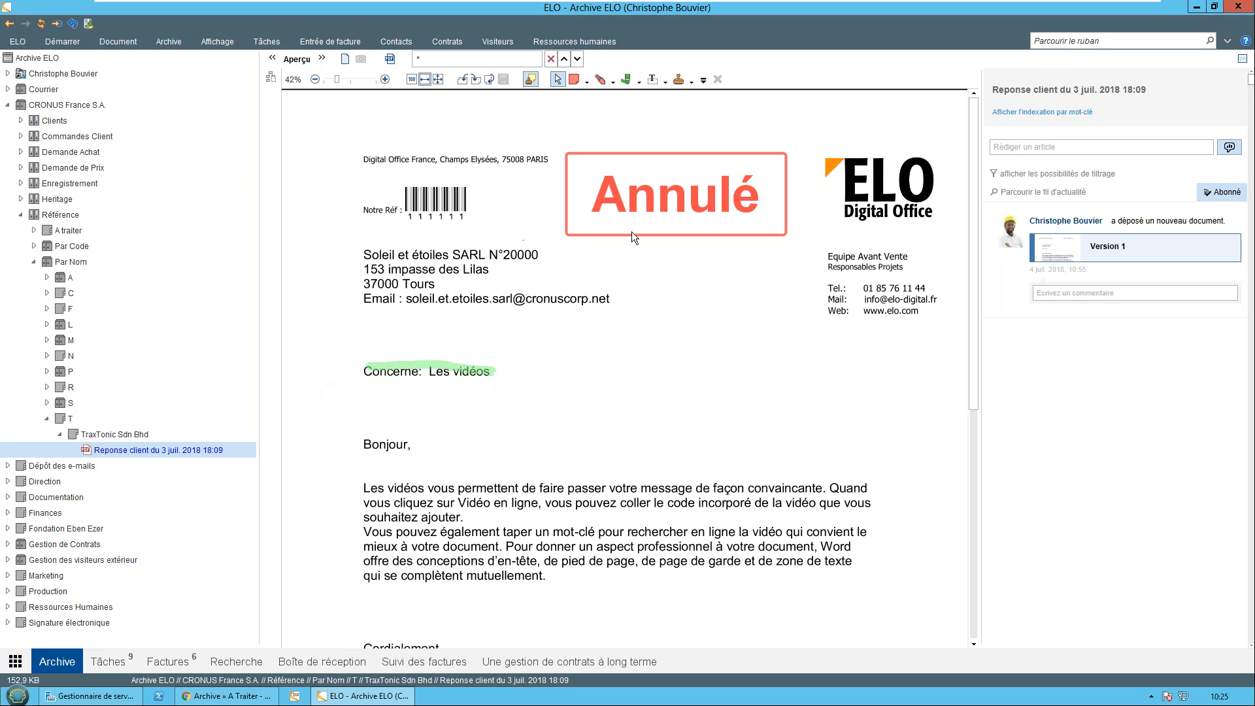
Move the "Annulé" stamp down beside the recipient's e-mail line, and hide and redisplay the letter's annotations
drag(646, 210, 694, 300)
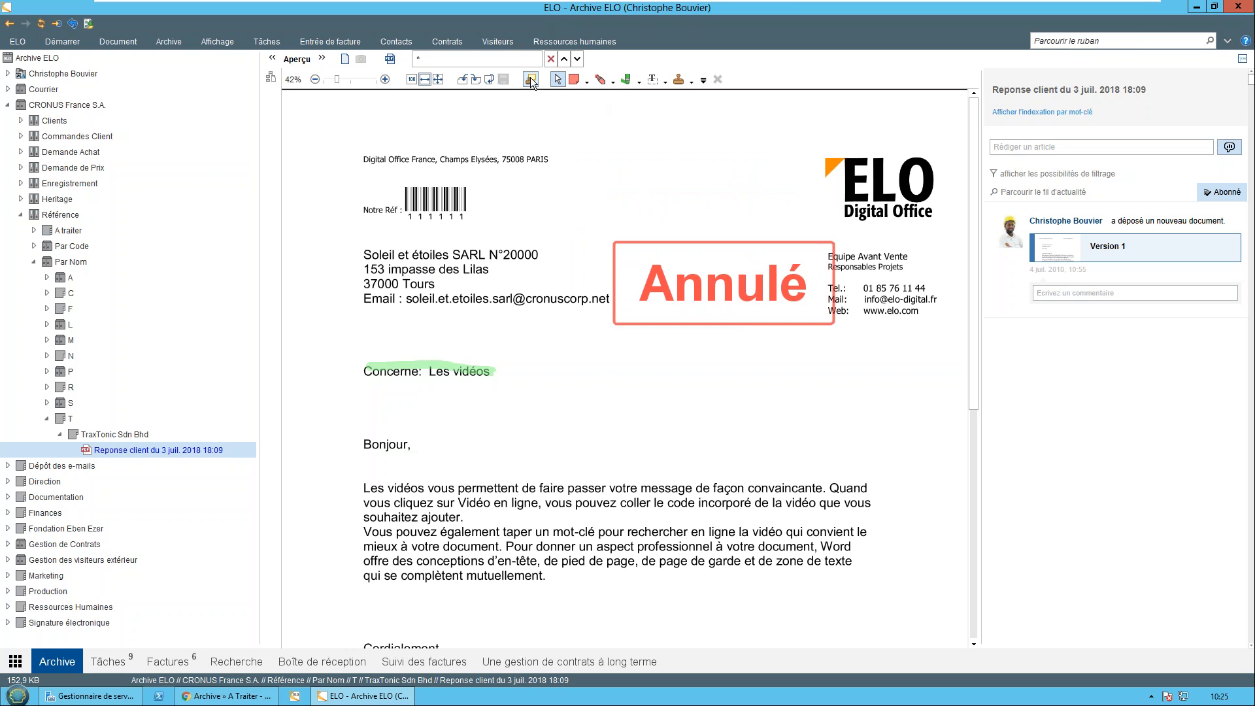
click(531, 79)
click(542, 80)
Examine the indexing form of the customer reply letter and close it without changes
right_click(149, 451)
click(211, 481)
drag(508, 190, 715, 223)
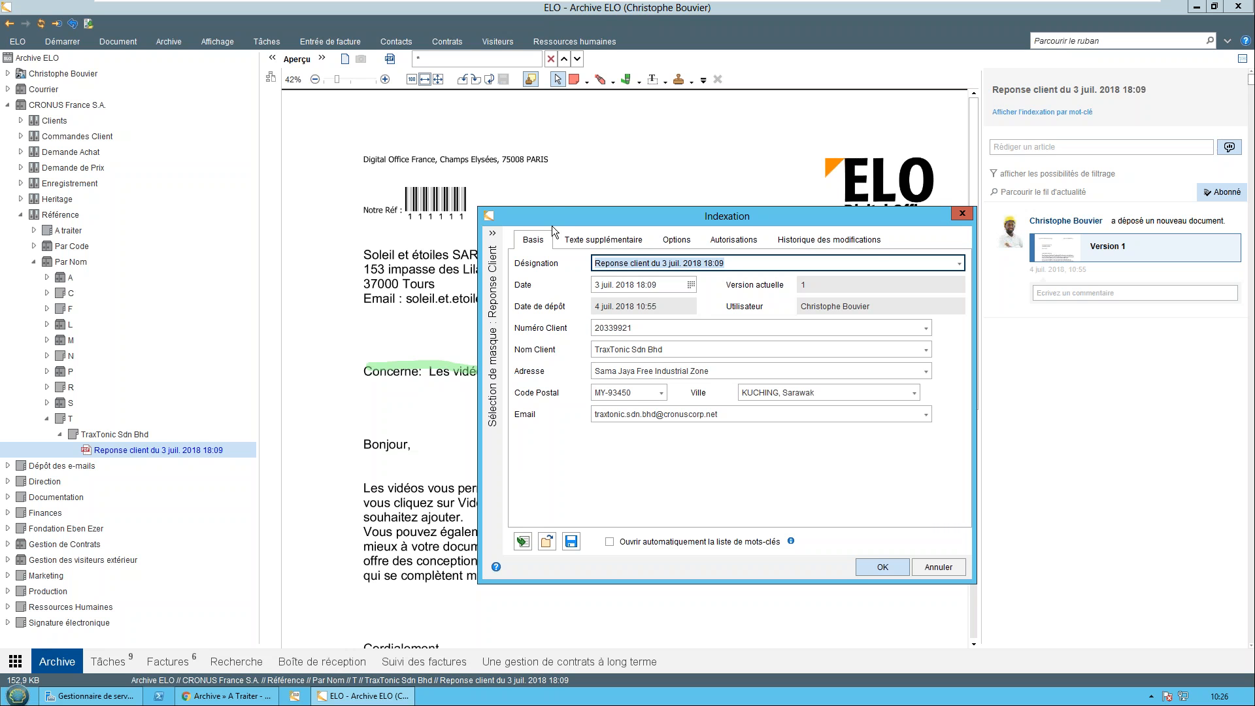
drag(546, 217, 444, 175)
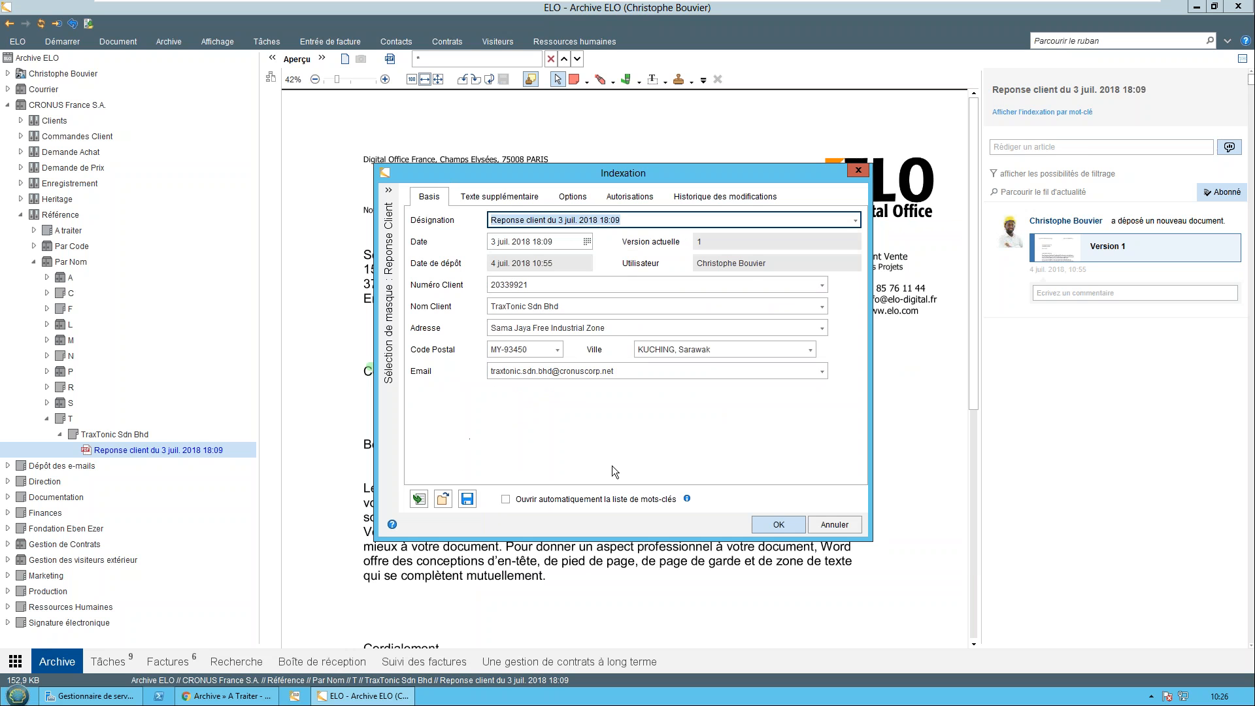
click(842, 525)
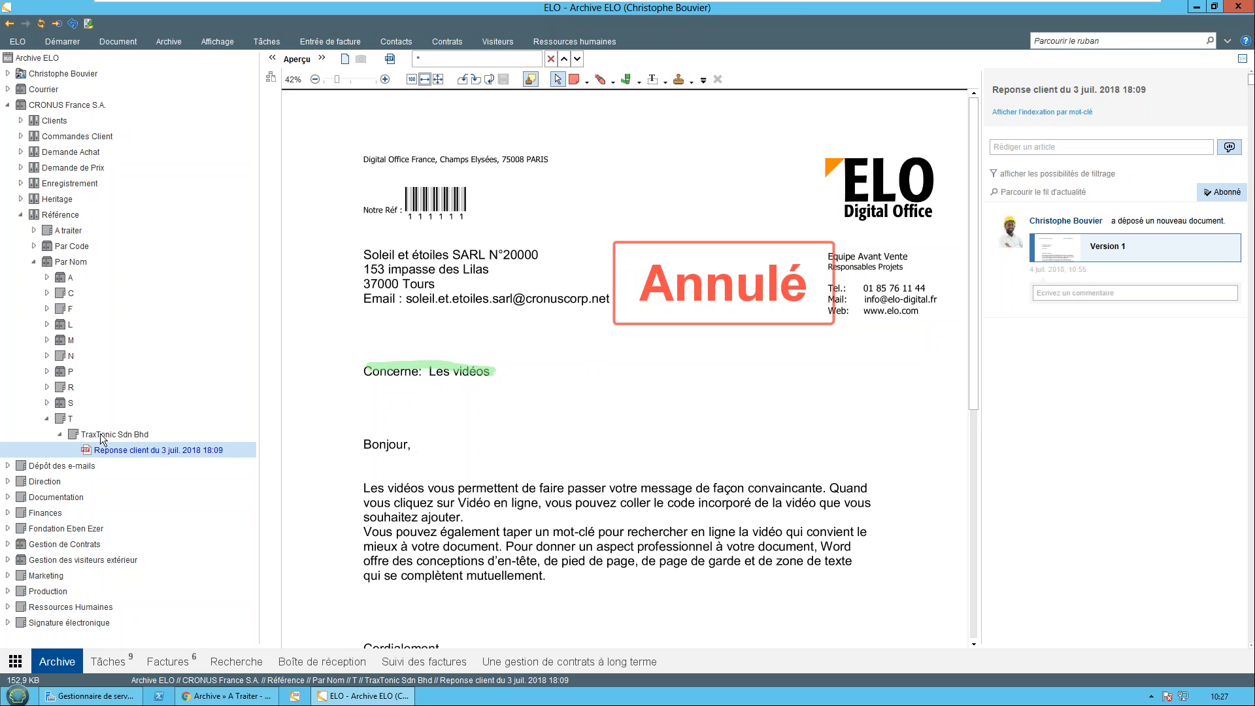
right_click(146, 447)
click(206, 484)
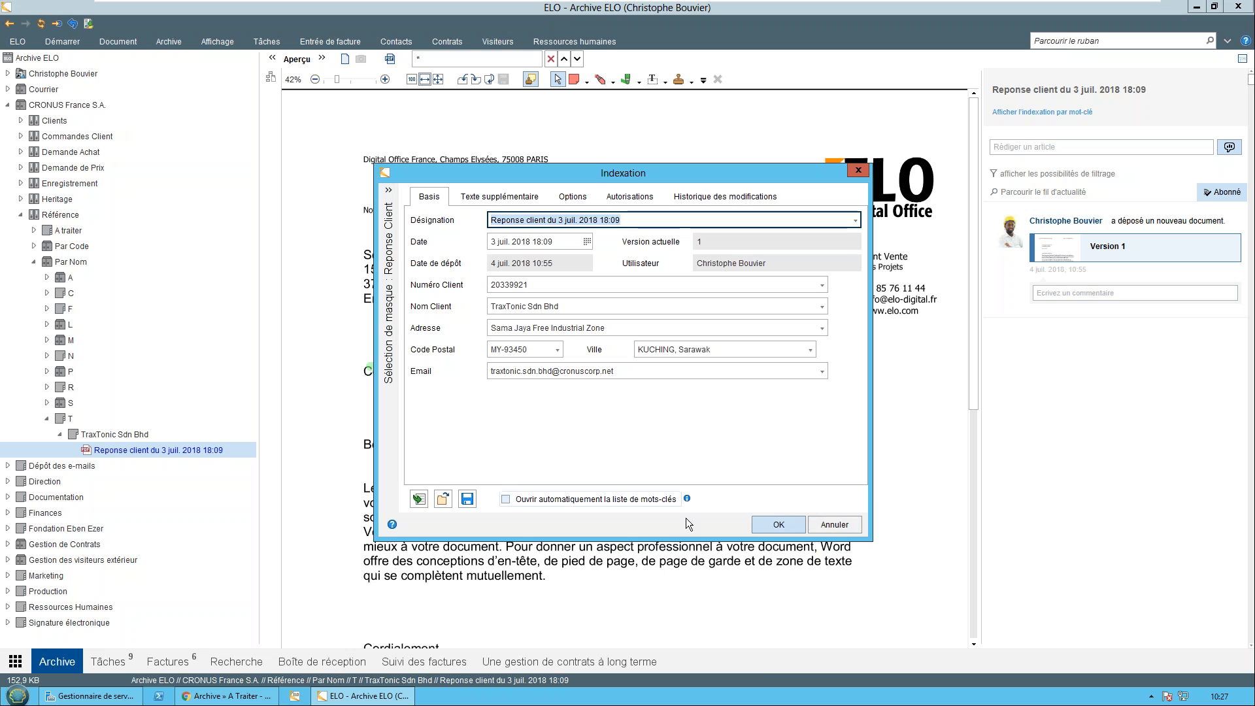
click(853, 524)
Go to the same letter's other reference under Par Code, view its indexing data there, and close the form without changes
right_click(162, 447)
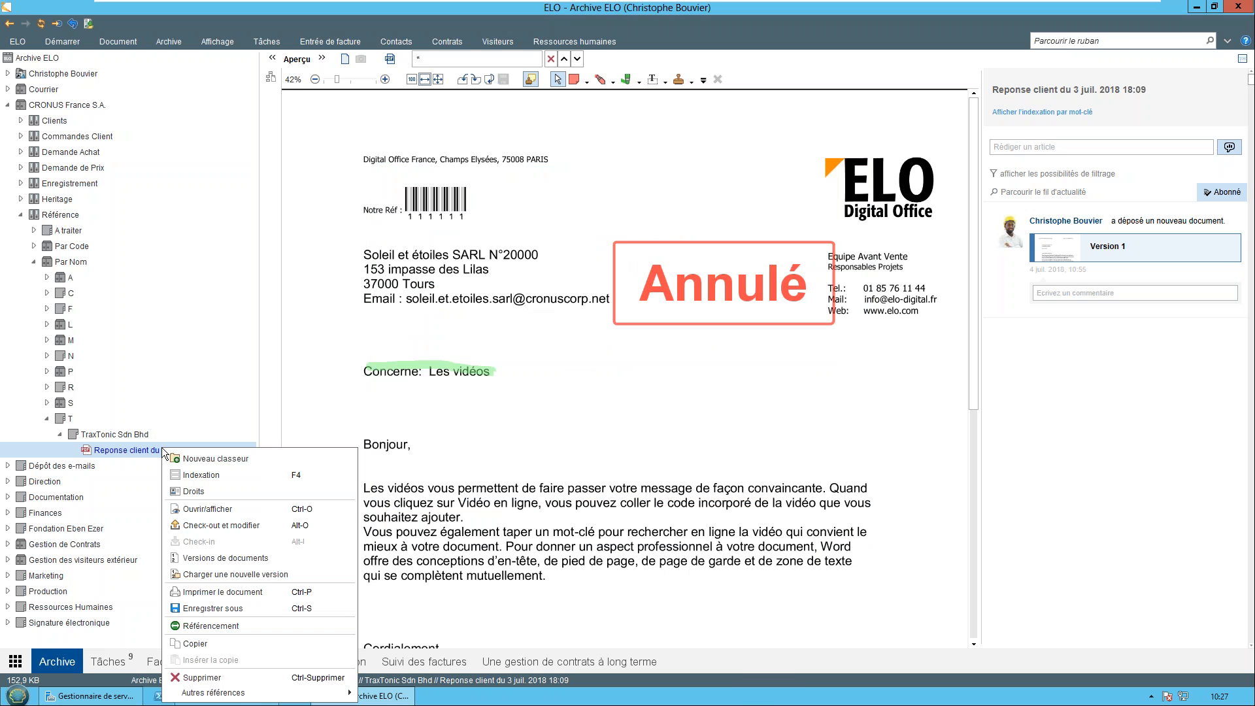
mouse_move(281, 694)
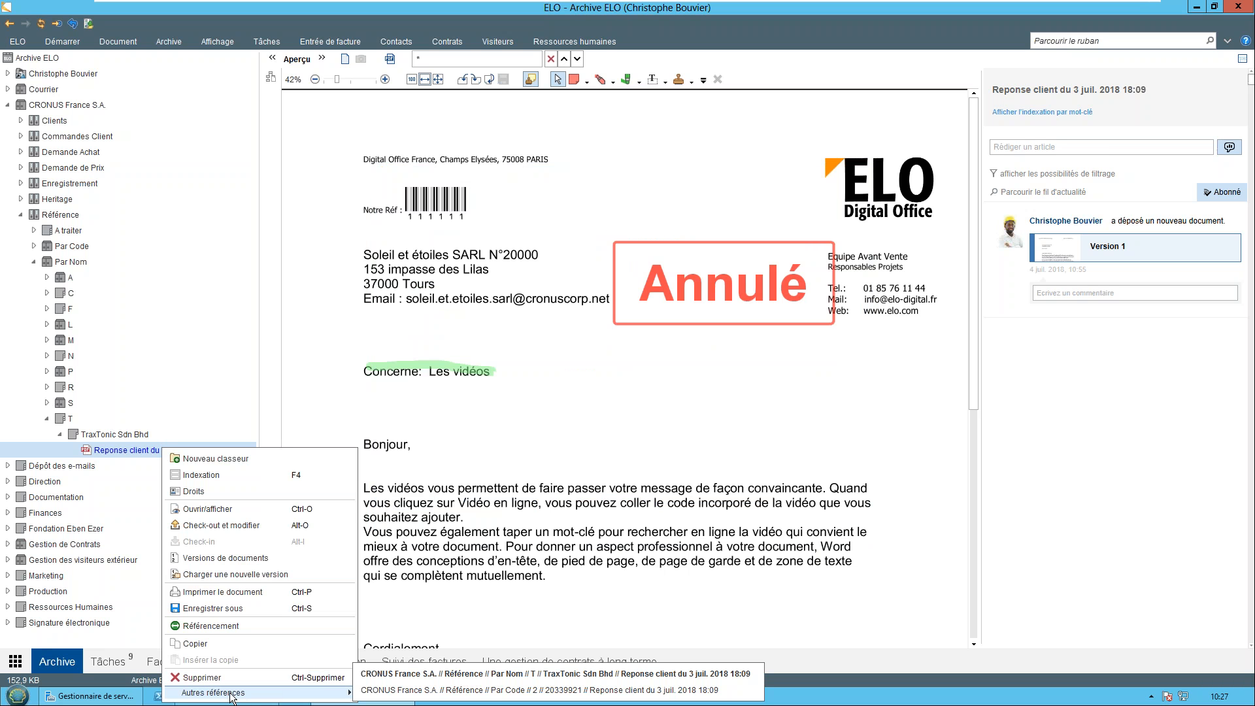
click(400, 690)
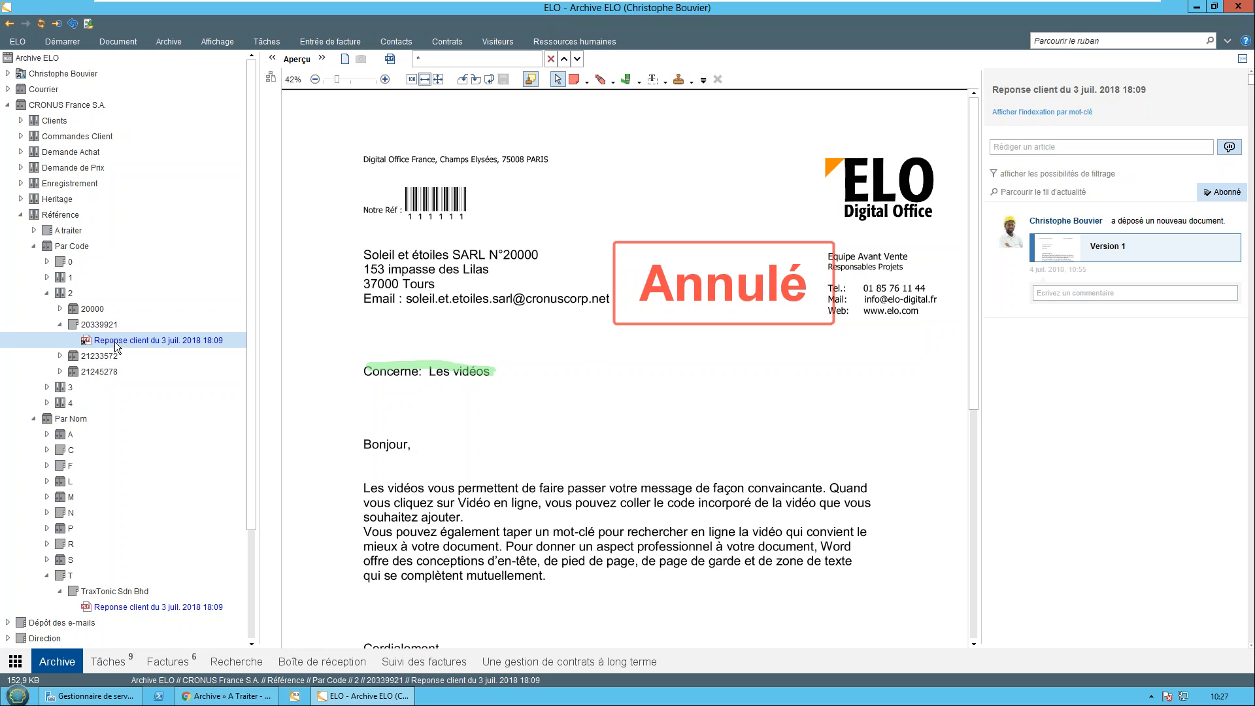
right_click(117, 342)
click(180, 364)
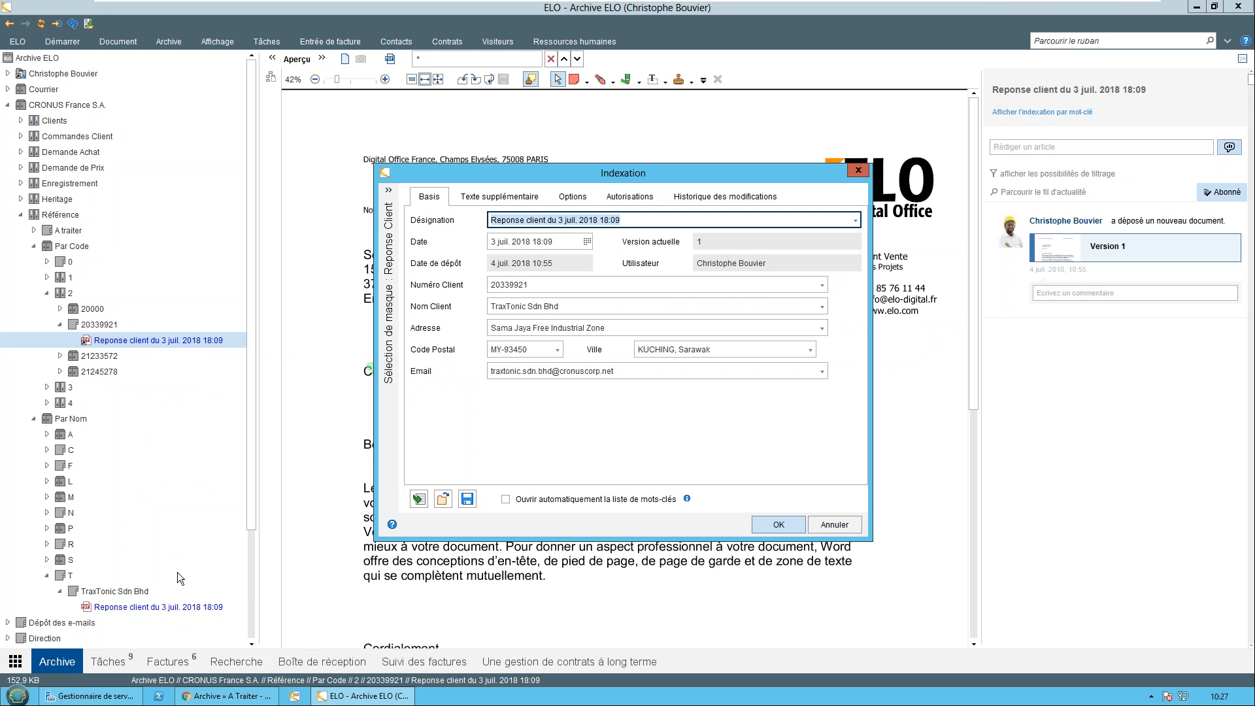
click(835, 524)
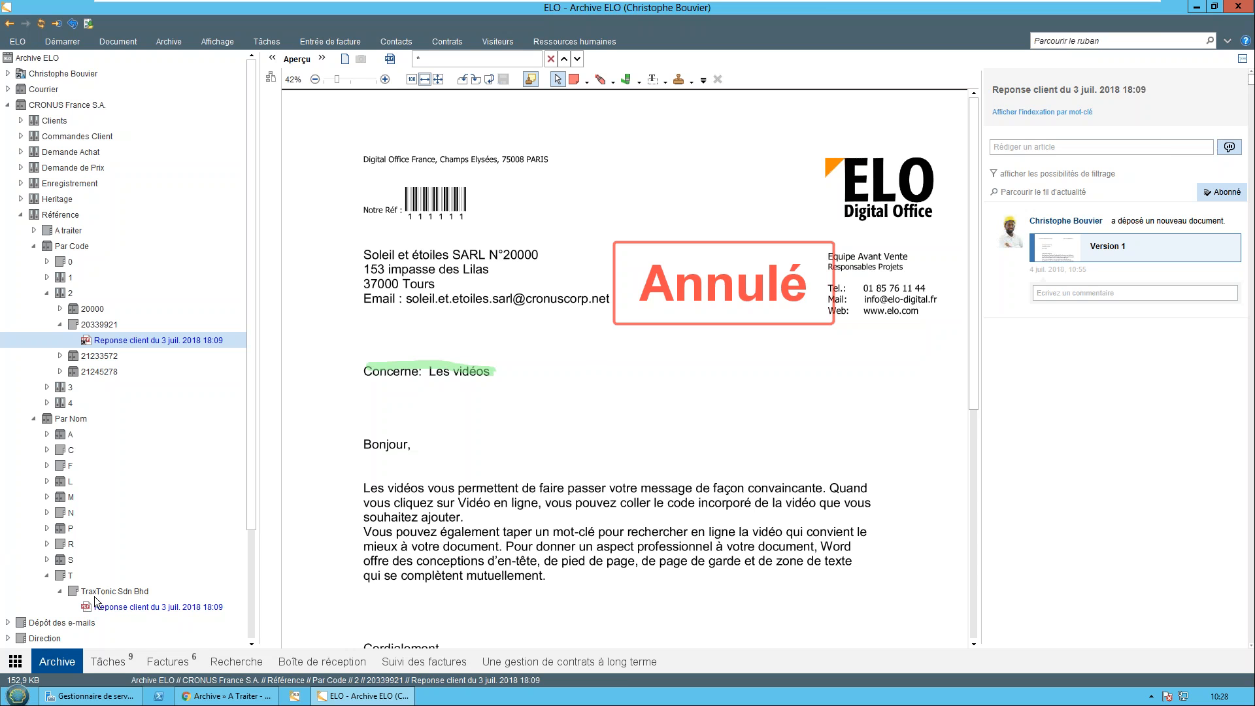
Try to reassign the letter to the customer Société Deschamps by searching "soc" in its indexing form's Nom Client, and discard the change
right_click(203, 338)
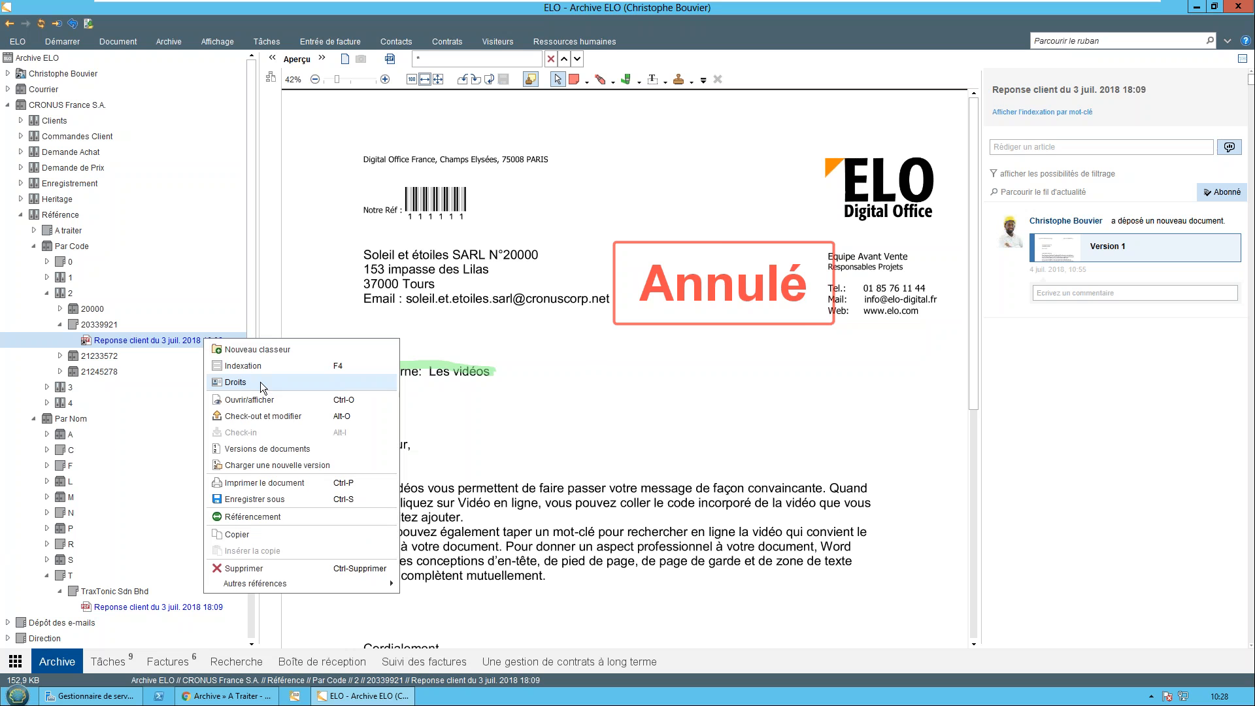
click(262, 365)
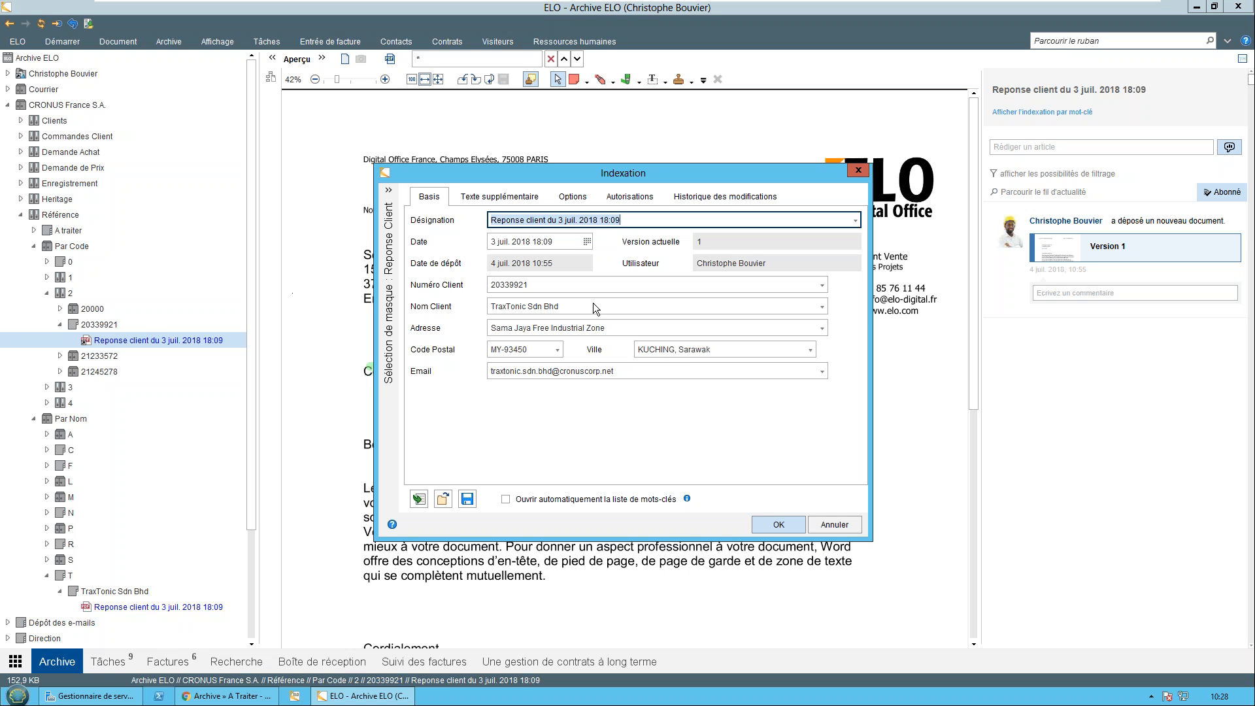
click(627, 305)
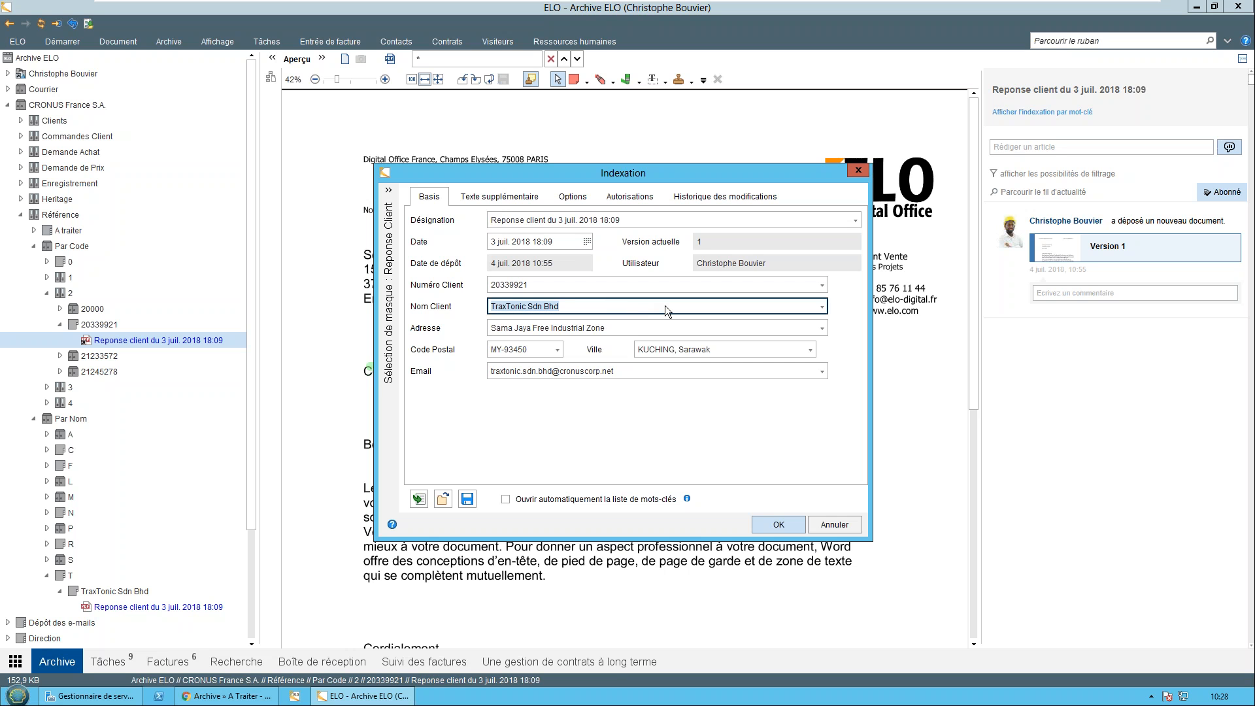
key(BackSpace)
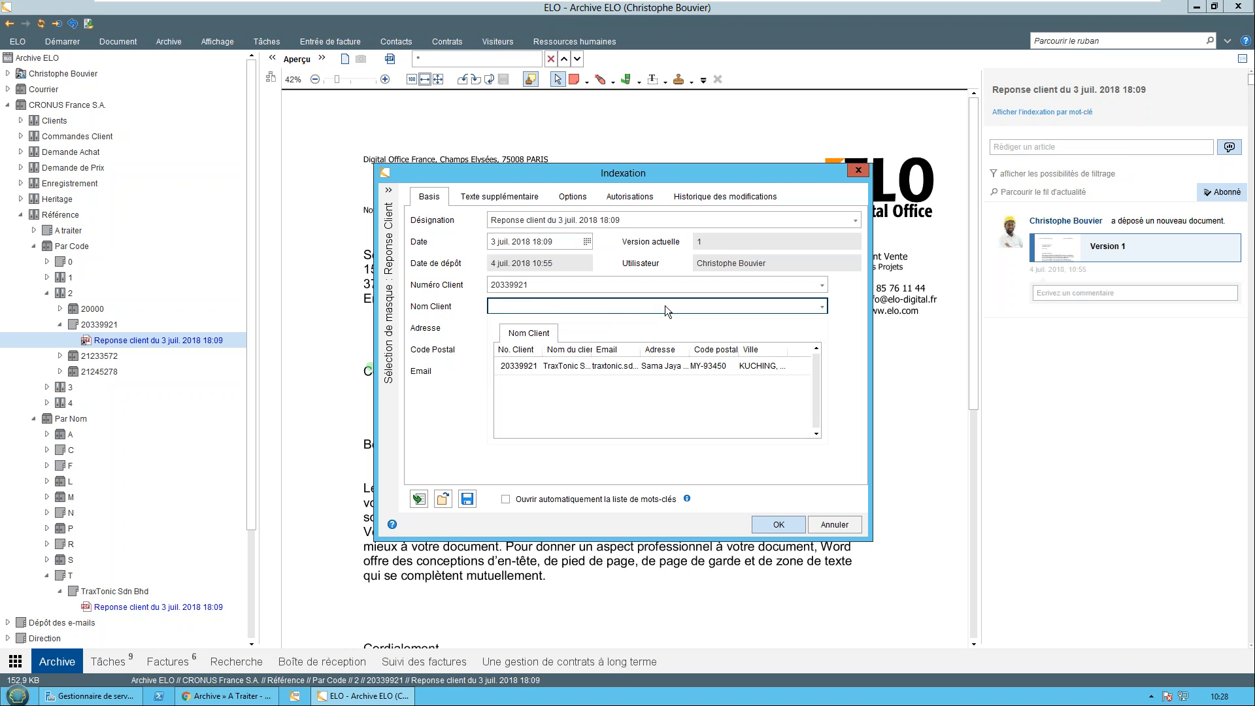
text(sol)
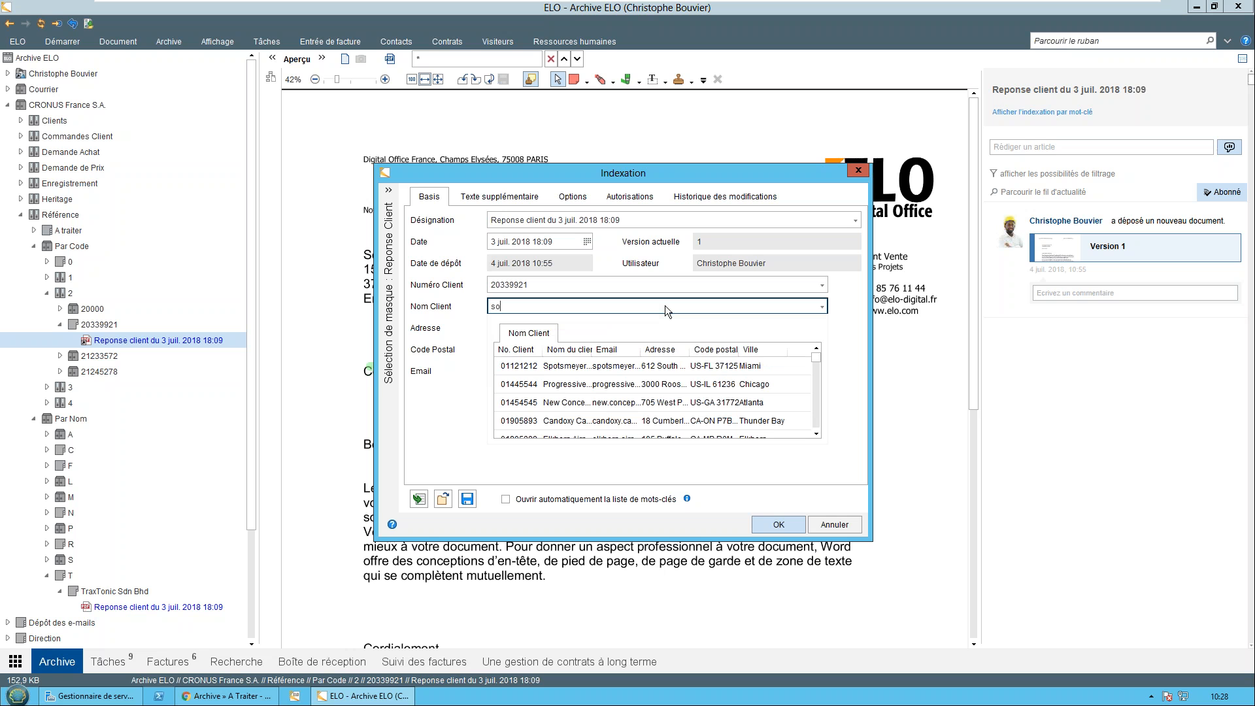
key(BackSpace)
key(BackSpace)
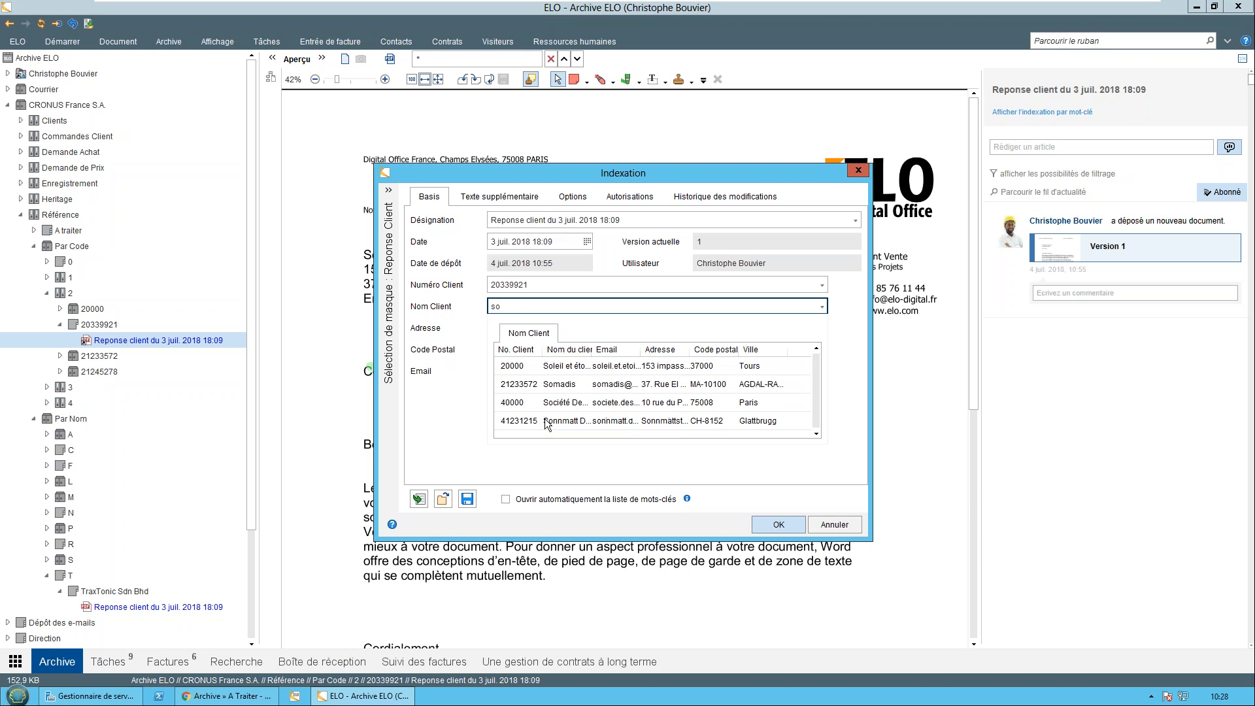
text(c)
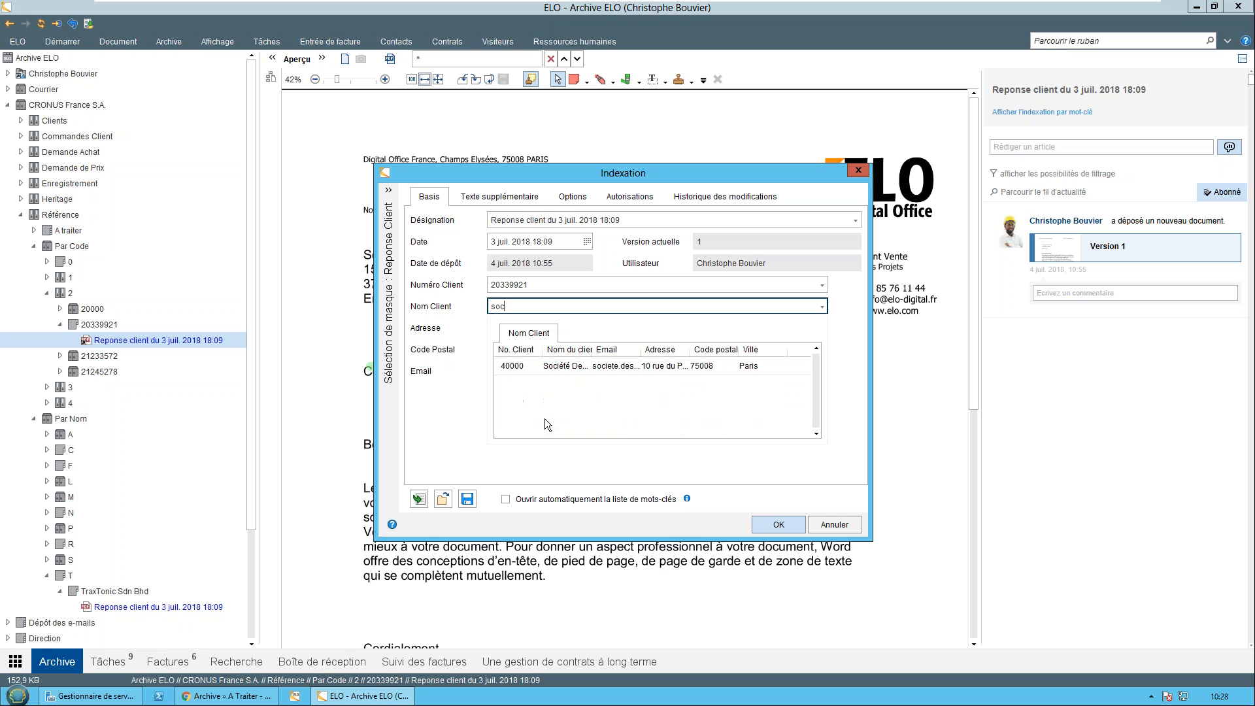
key(Return)
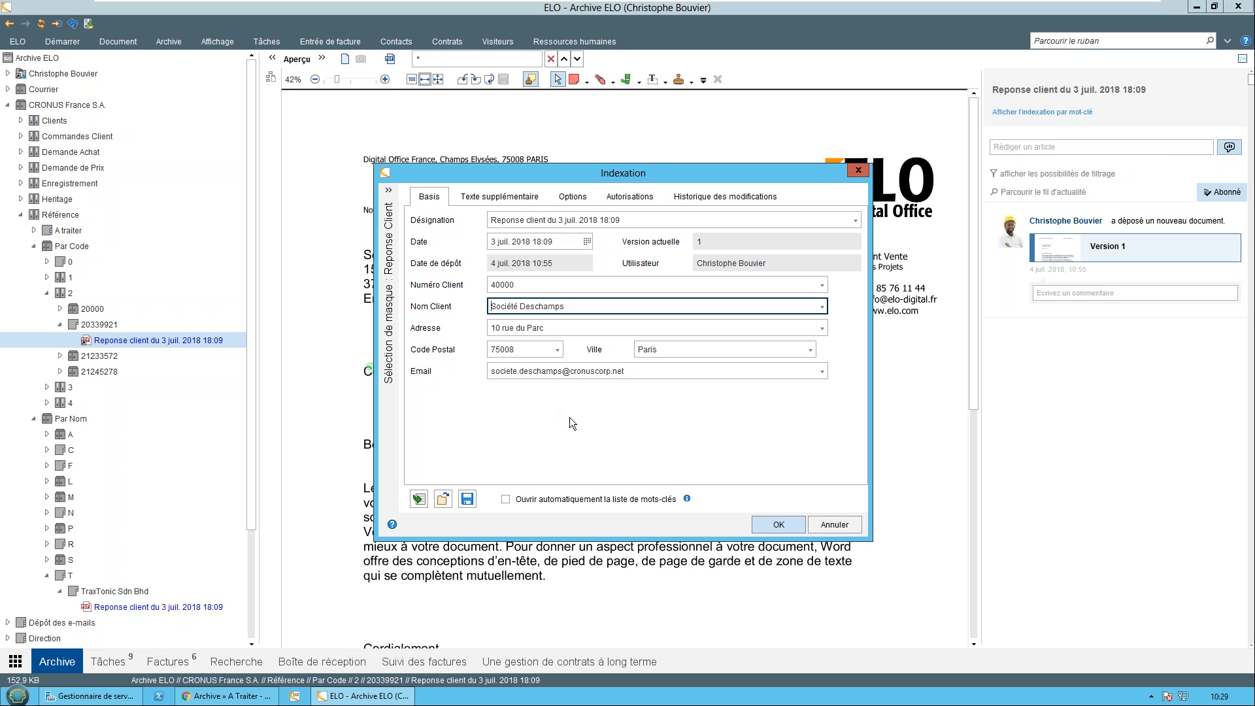
click(846, 524)
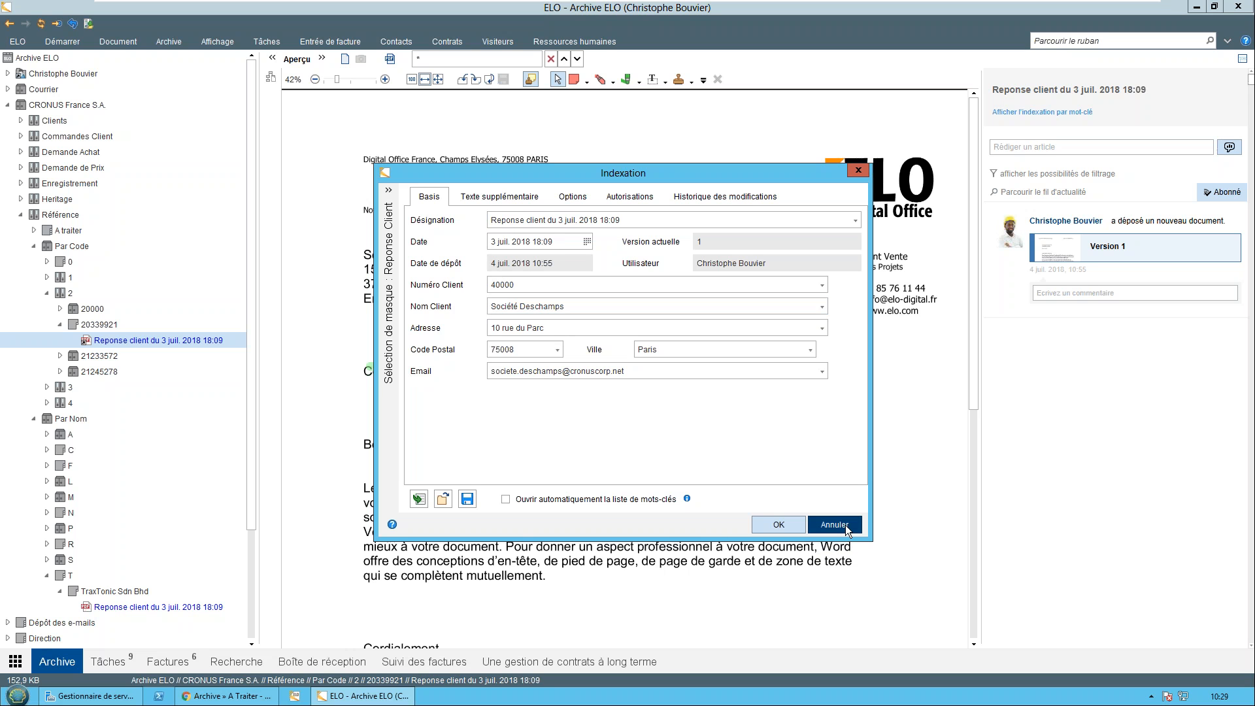
Collapse the Référence branch and open Document de commande Vente under Heritage, Assurances du Trèfle, Nantes, 2017
click(34, 246)
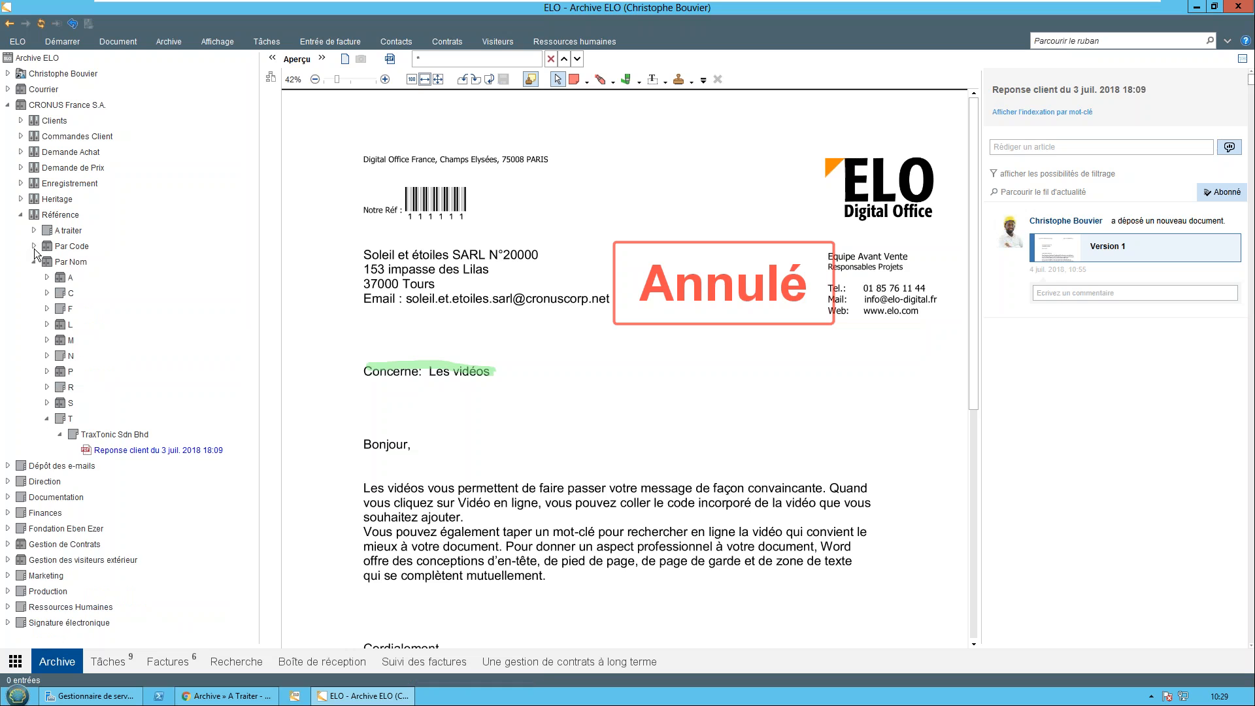
click(20, 213)
click(20, 198)
click(33, 214)
click(46, 230)
click(59, 247)
click(93, 246)
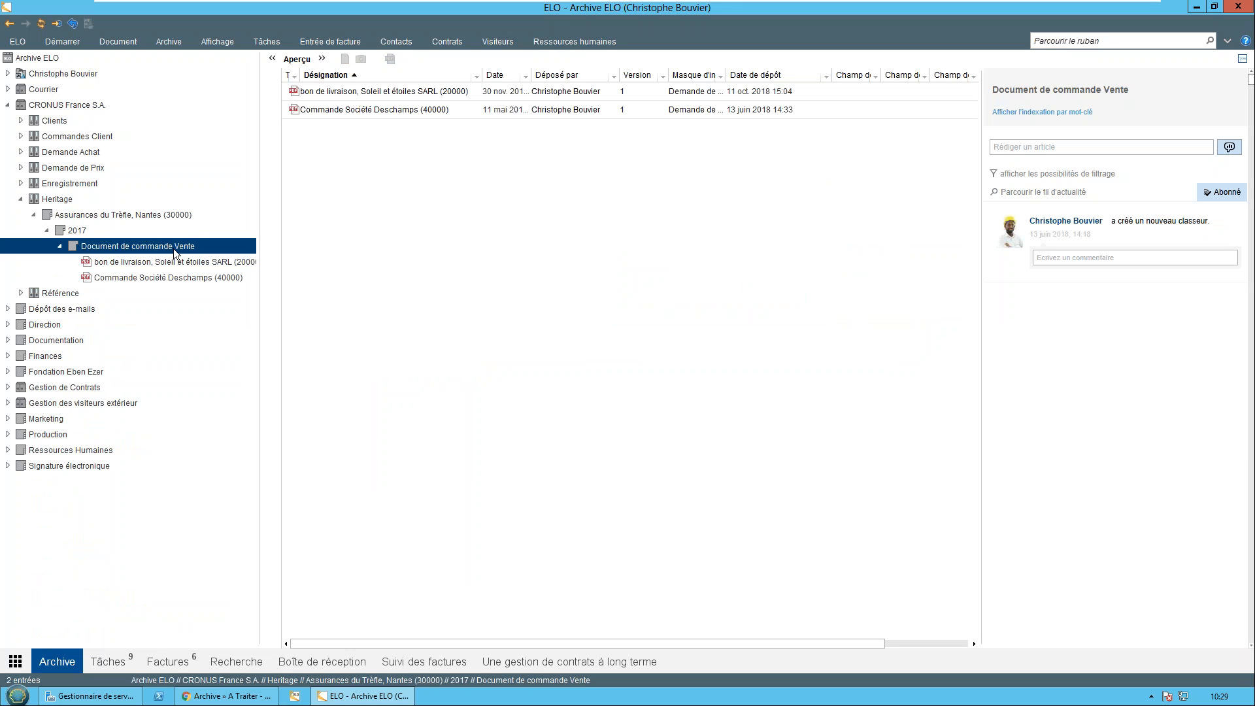
View the indexing data of the Document de commande Vente folder and close it without changes
right_click(156, 245)
click(211, 278)
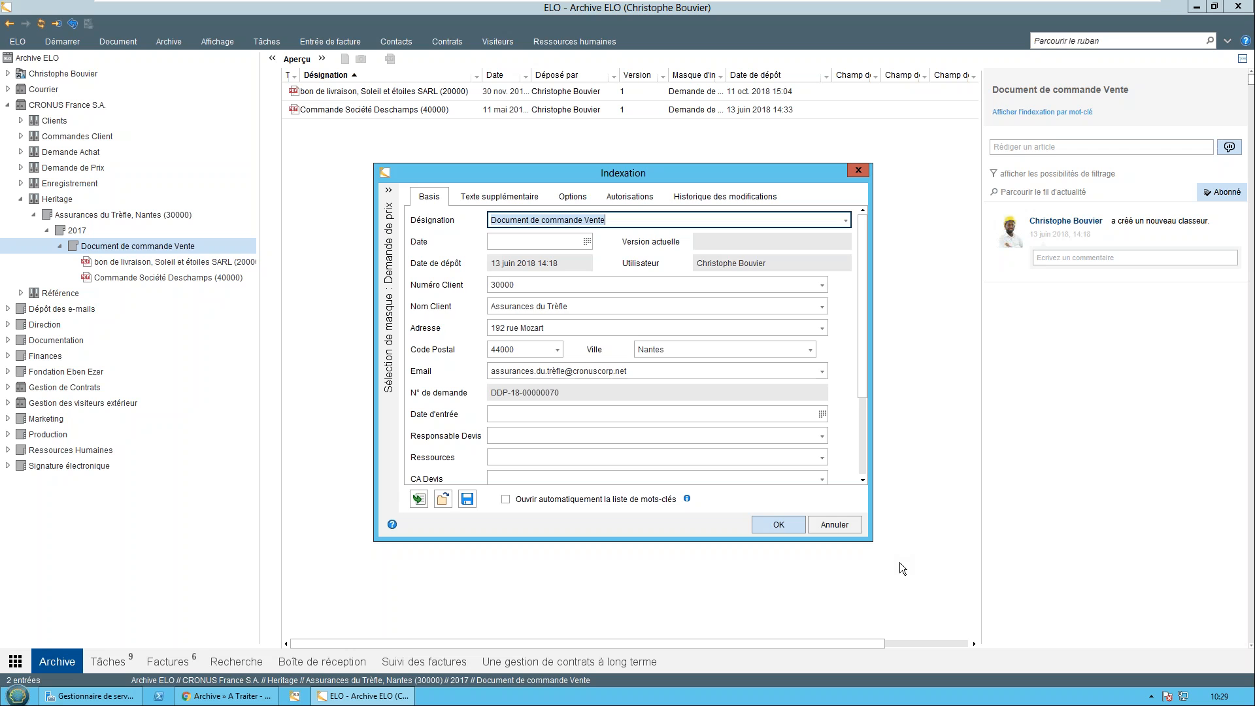
click(835, 525)
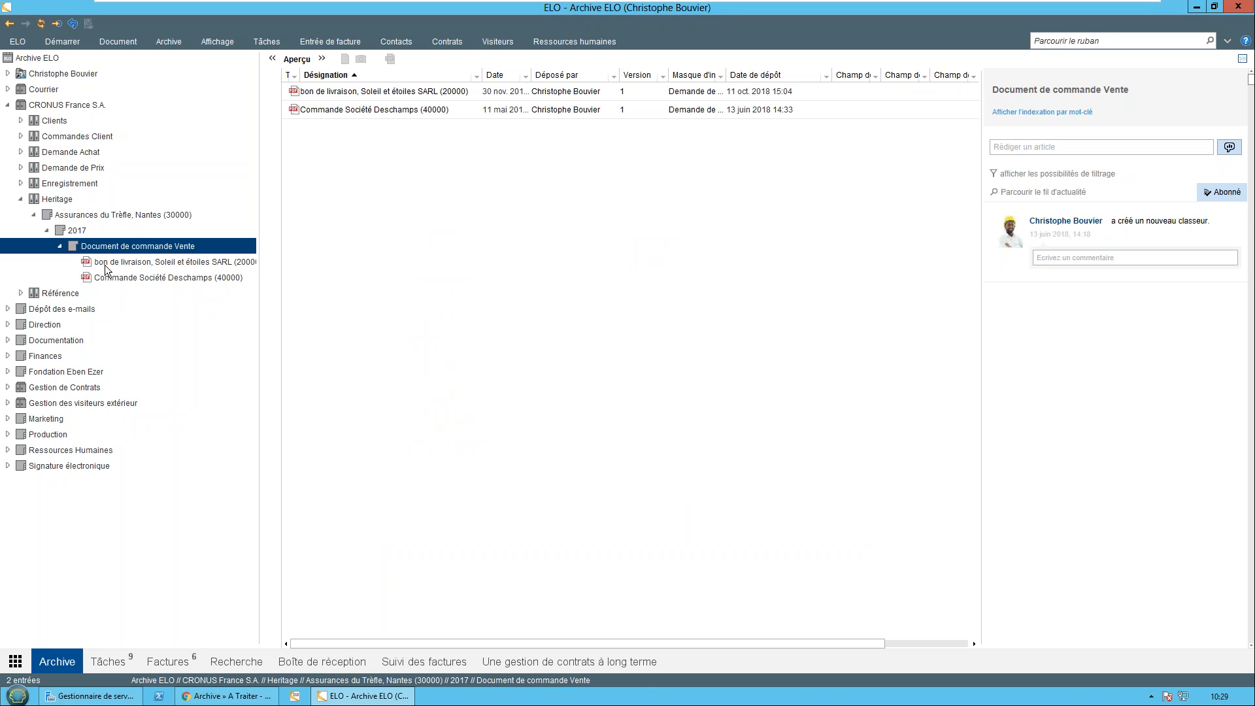
Display the Soleil et étoiles SARL delivery note, review the customer fields in its indexing data, and close the form without changes
click(149, 263)
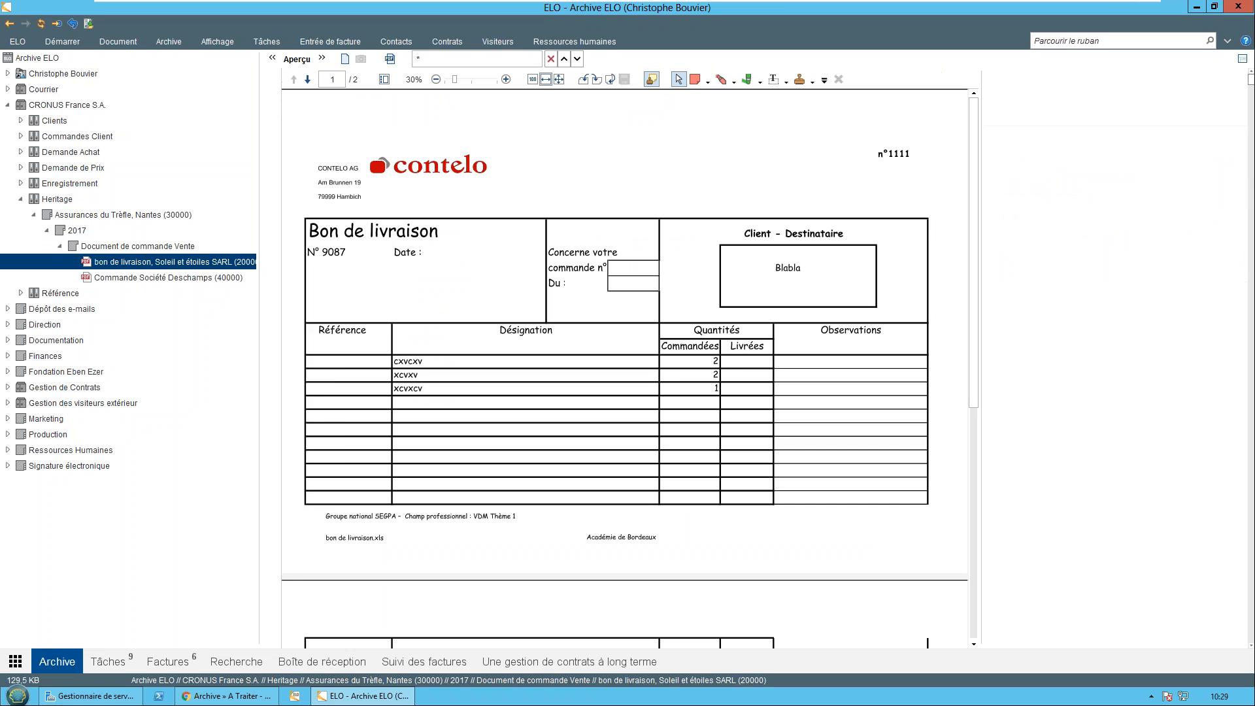
right_click(150, 264)
click(201, 290)
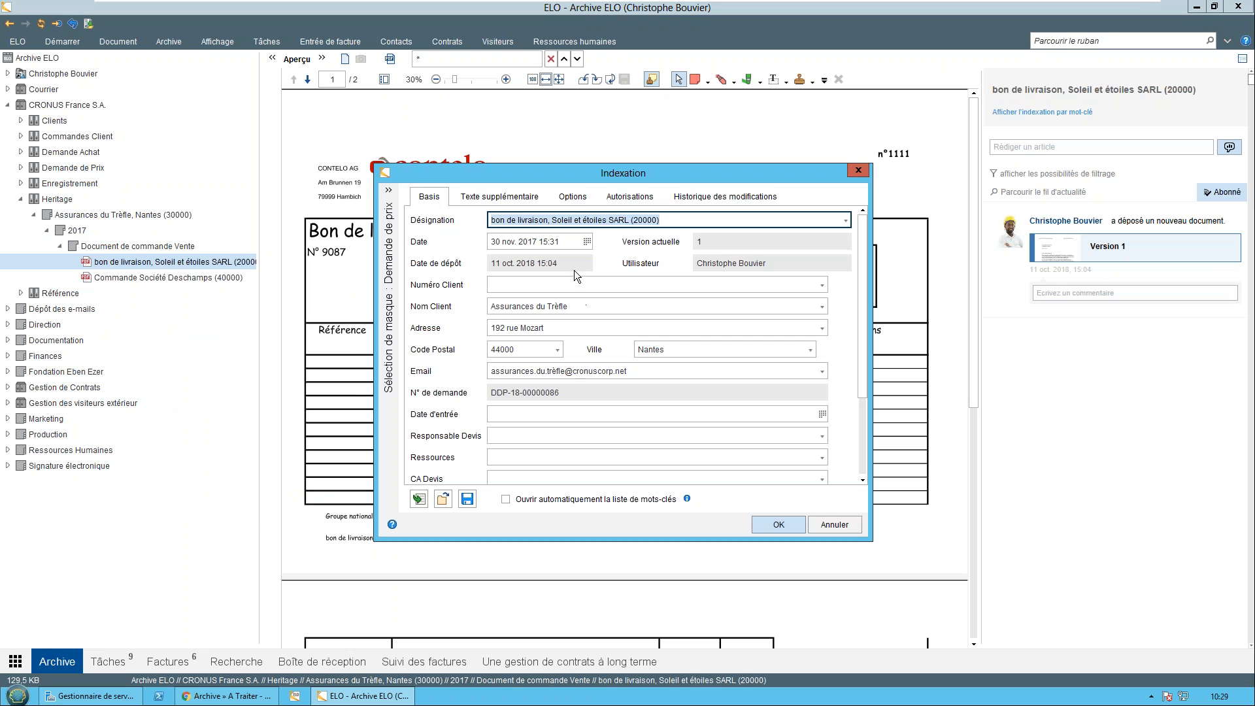
click(848, 525)
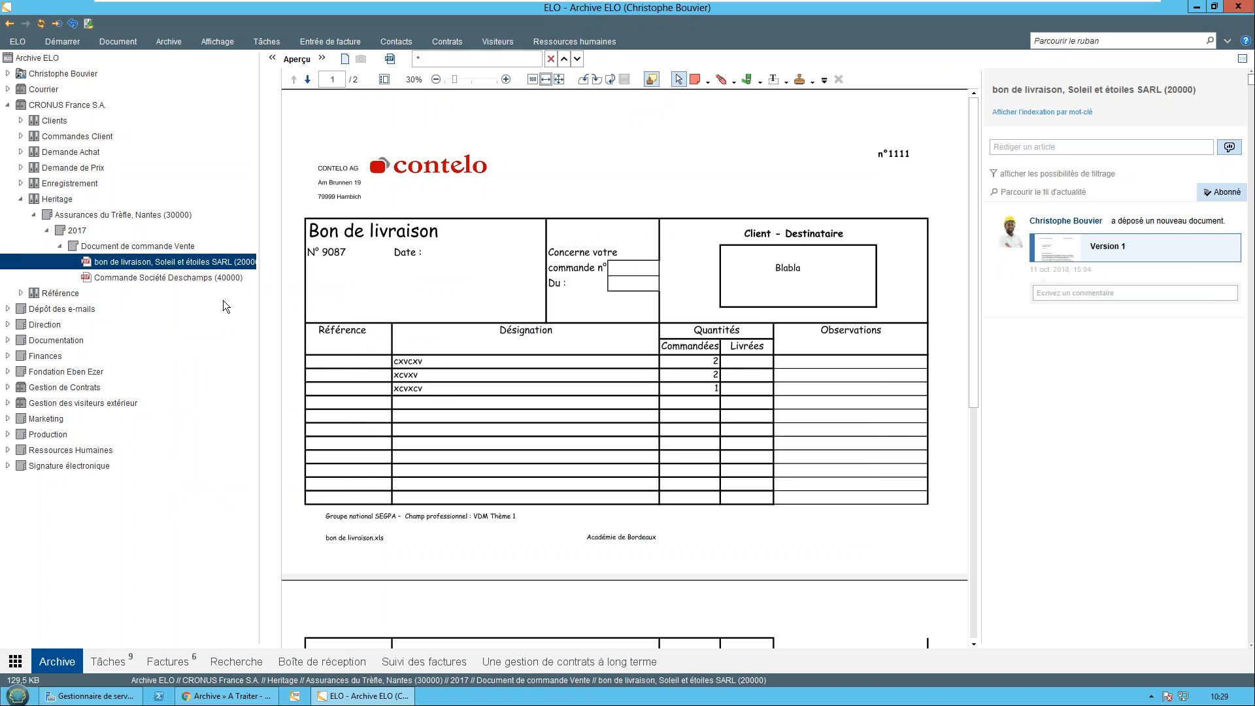
Display the client reply letter filed under Référence, Par Nom, T, TraxTonic Sdn Bhd
click(20, 293)
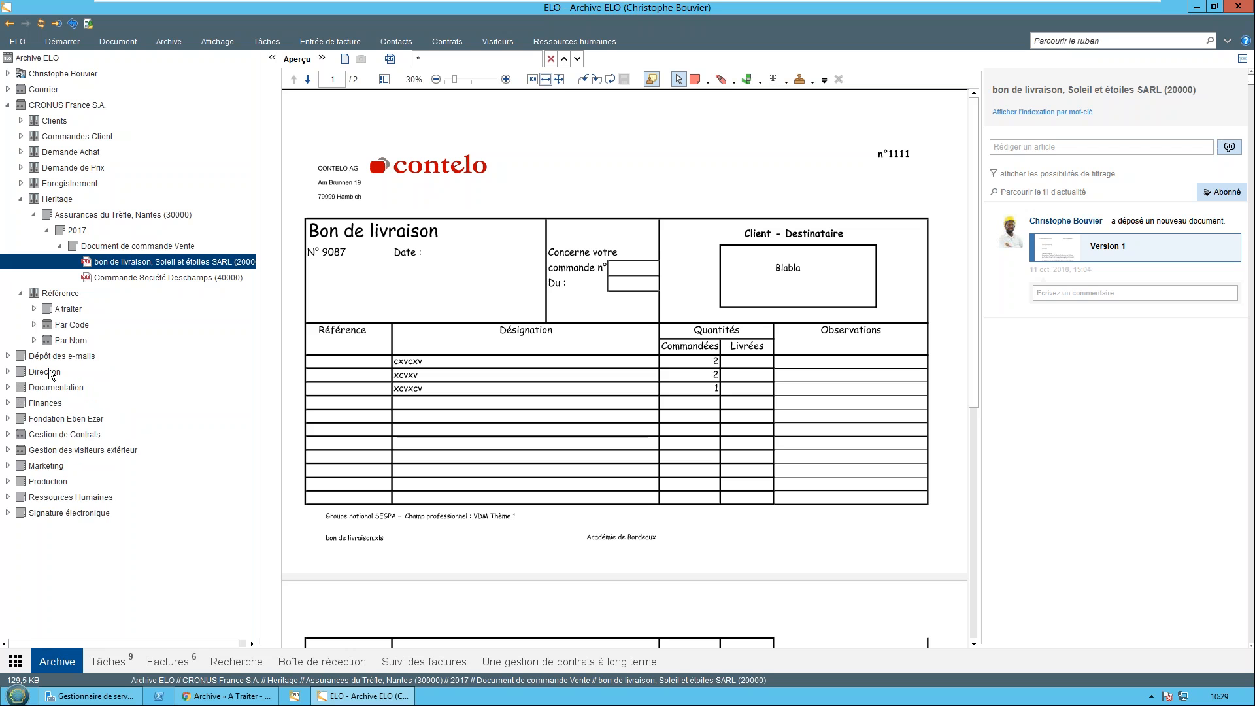
click(34, 341)
click(47, 498)
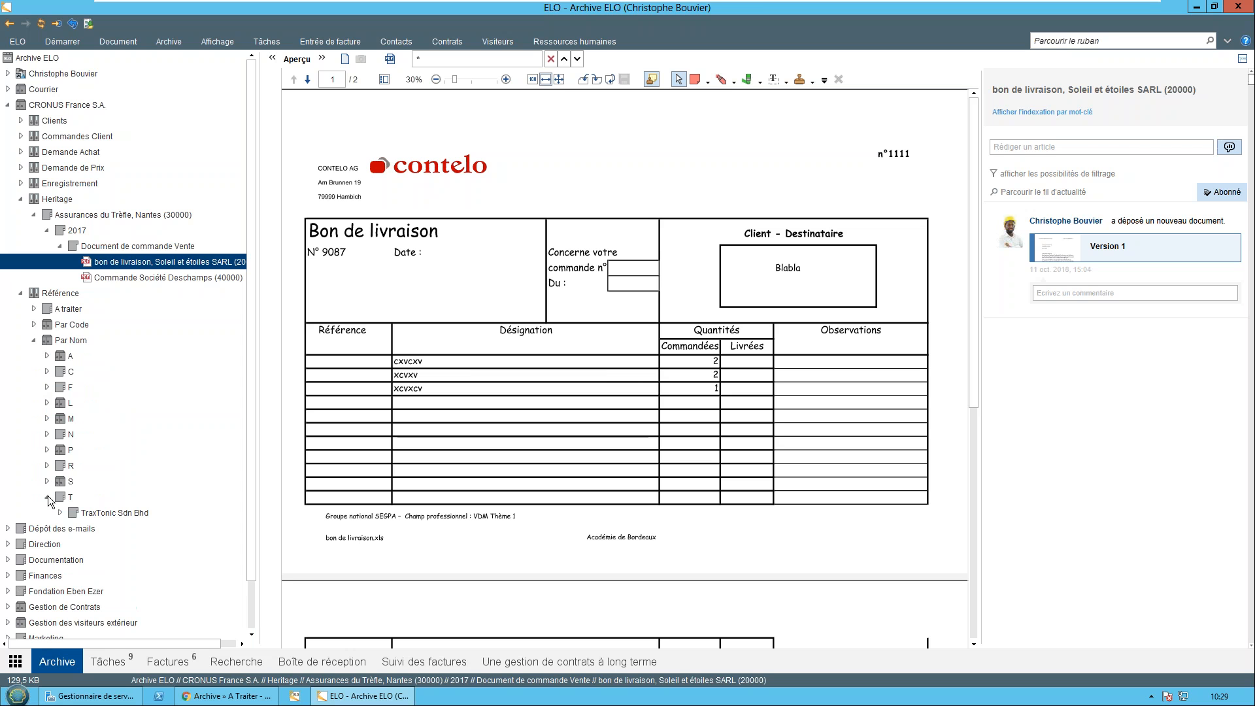
click(60, 512)
click(112, 529)
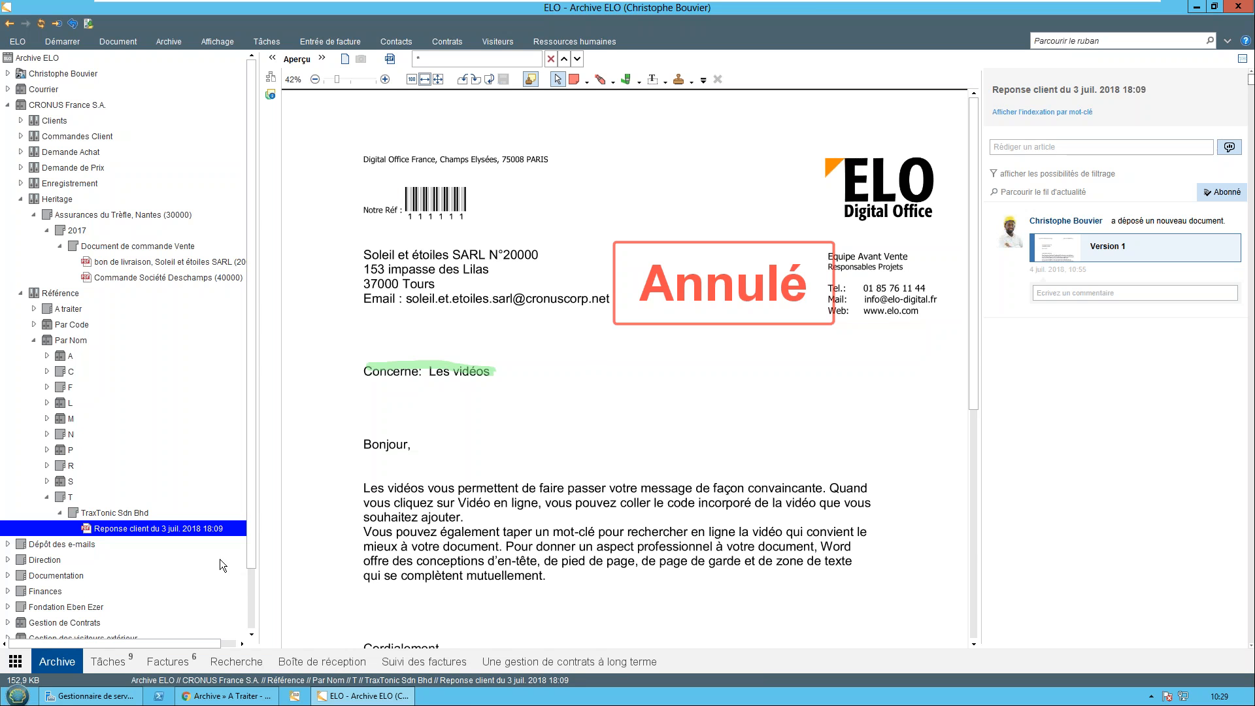
Review the workflow diagram of the processes linked to the client reply letter and close it without changes
click(269, 77)
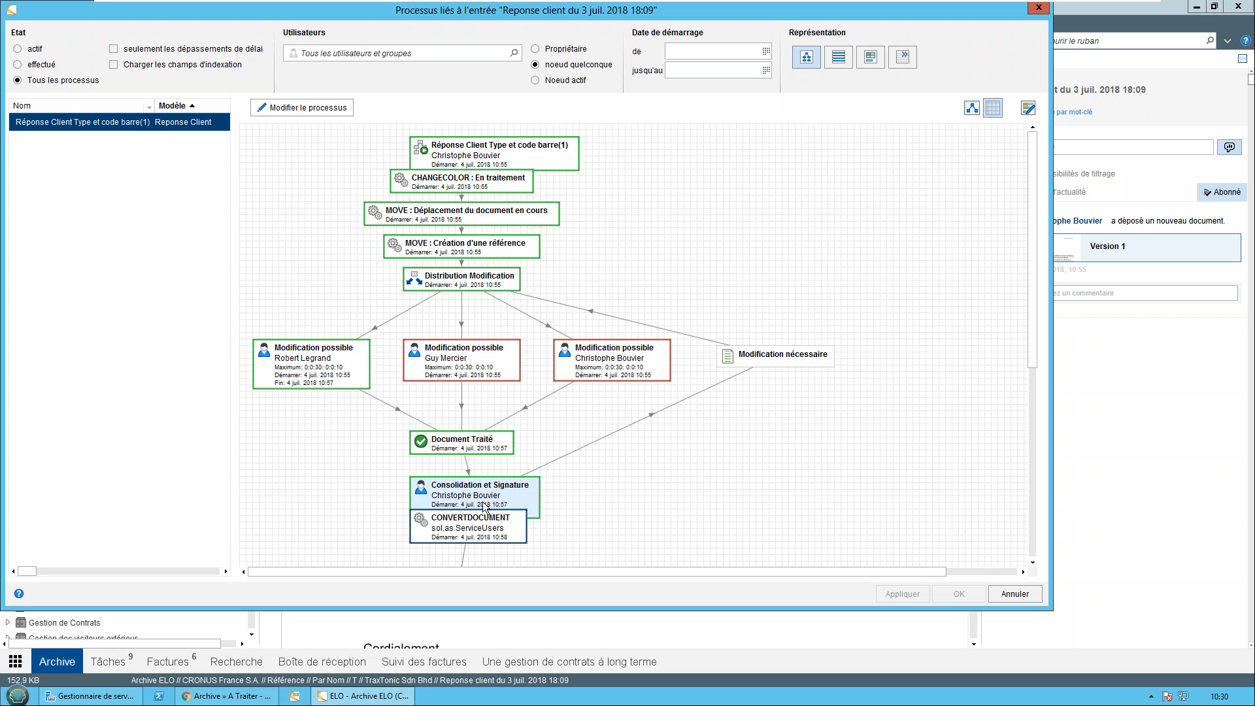
drag(486, 535, 494, 554)
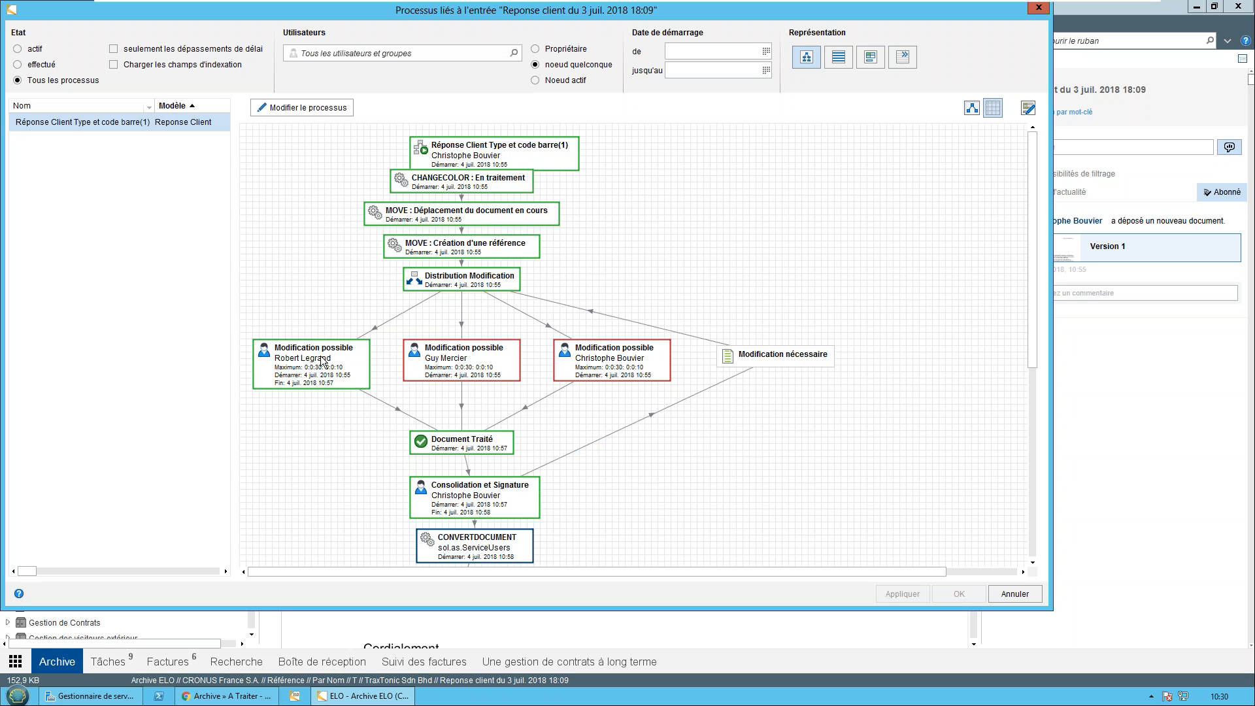
scroll(424, 458, down, 3)
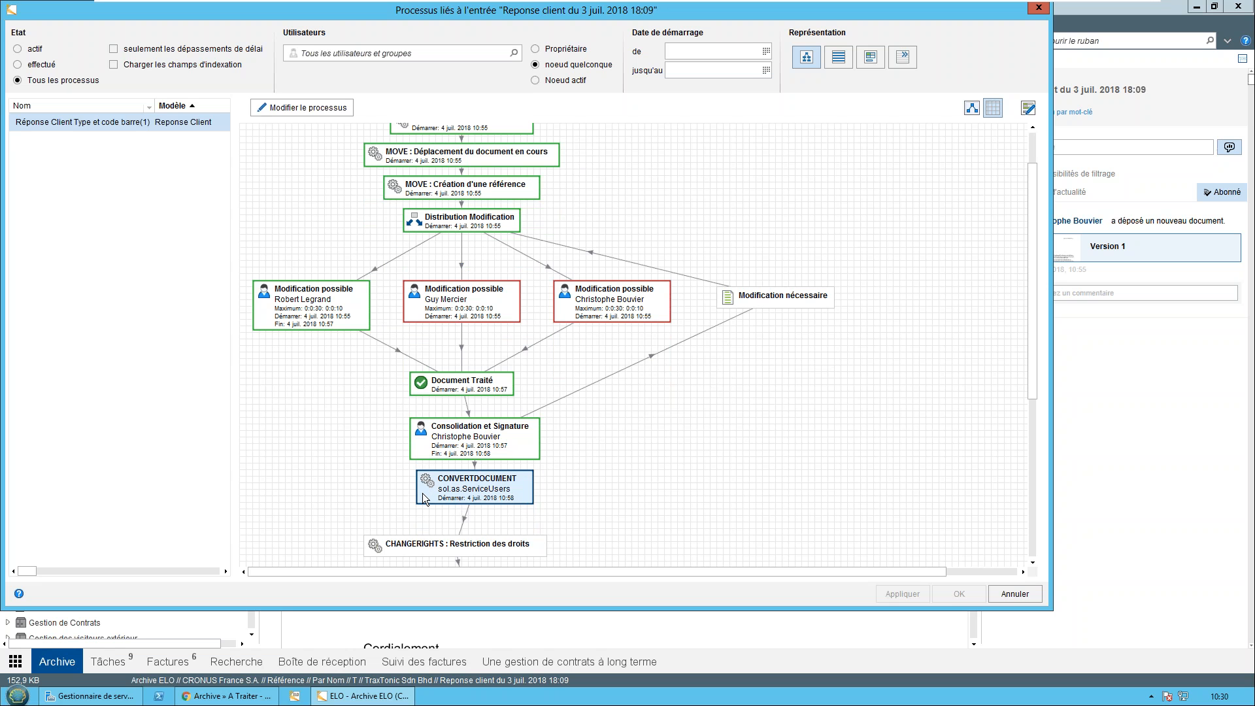
scroll(509, 394, up, 3)
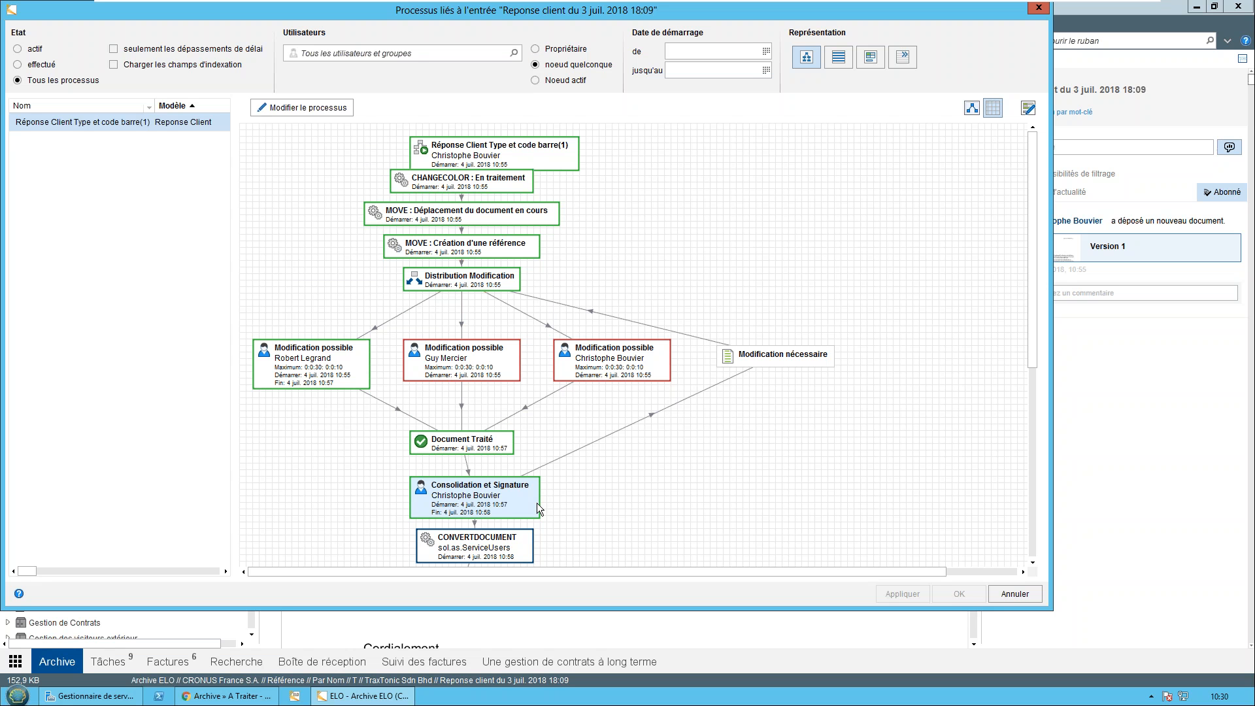
click(1015, 594)
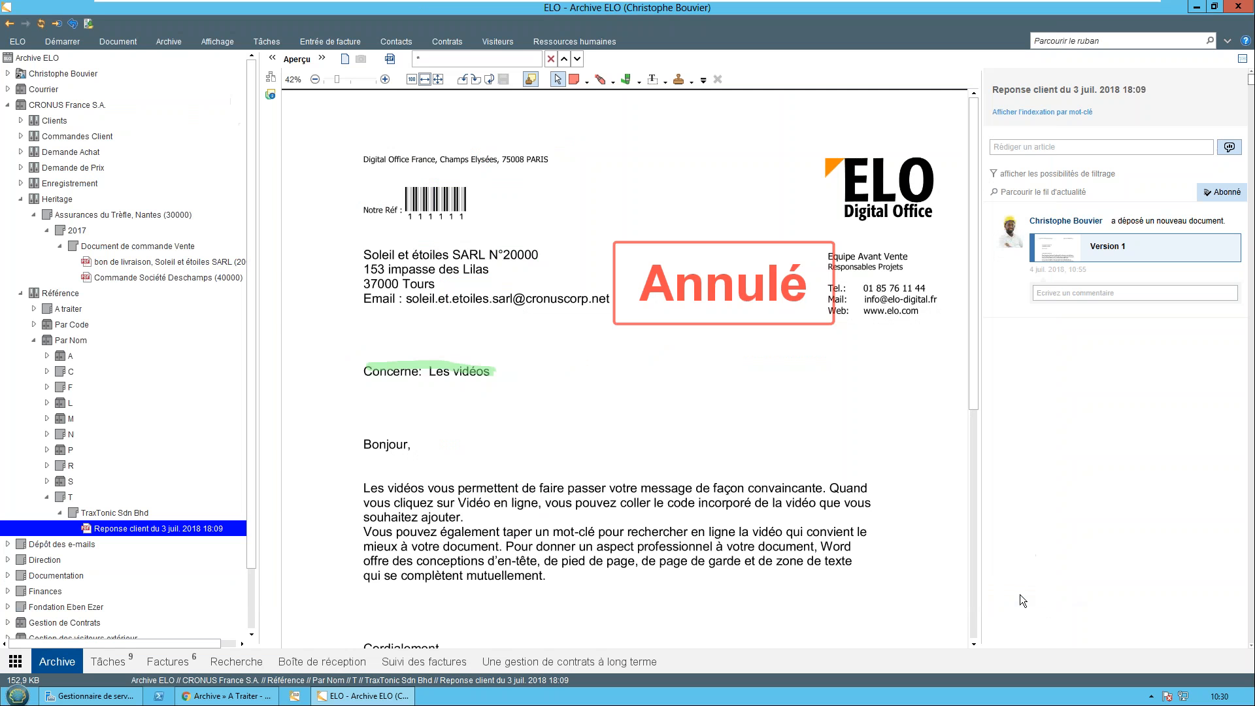
Select the Référence folder and open the MobileConnector overview of offline archive exports
click(60, 294)
click(190, 37)
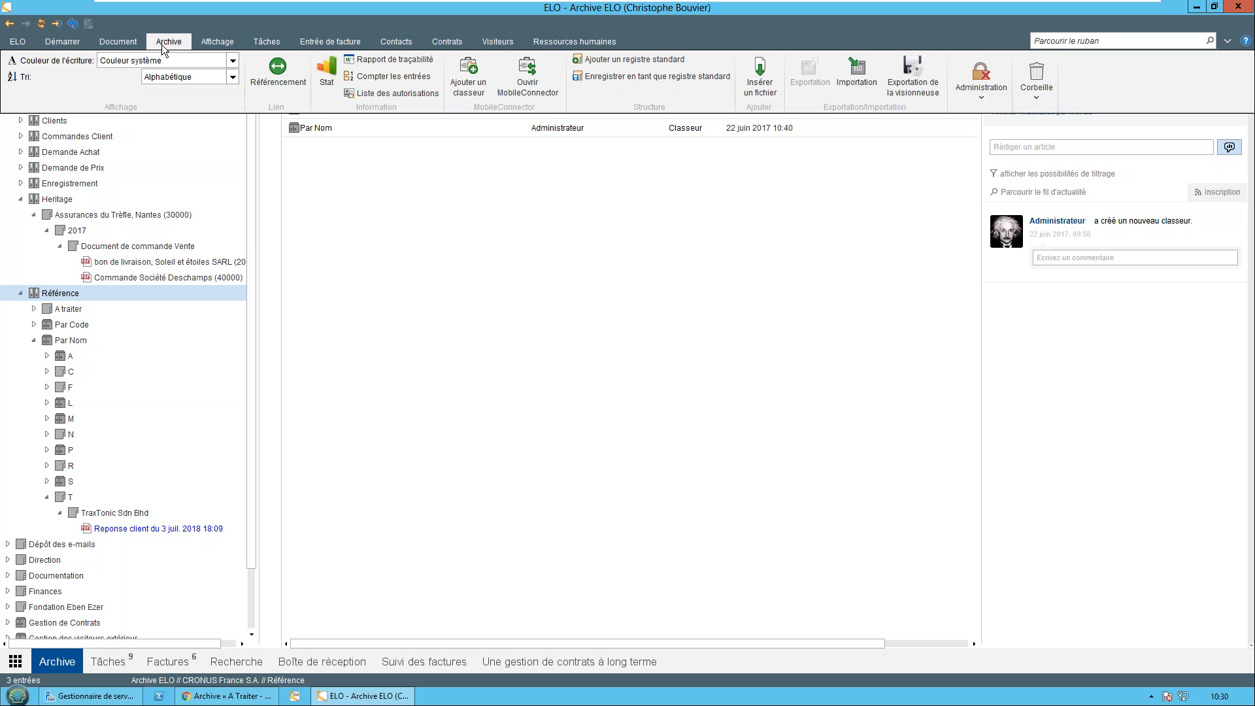
click(527, 75)
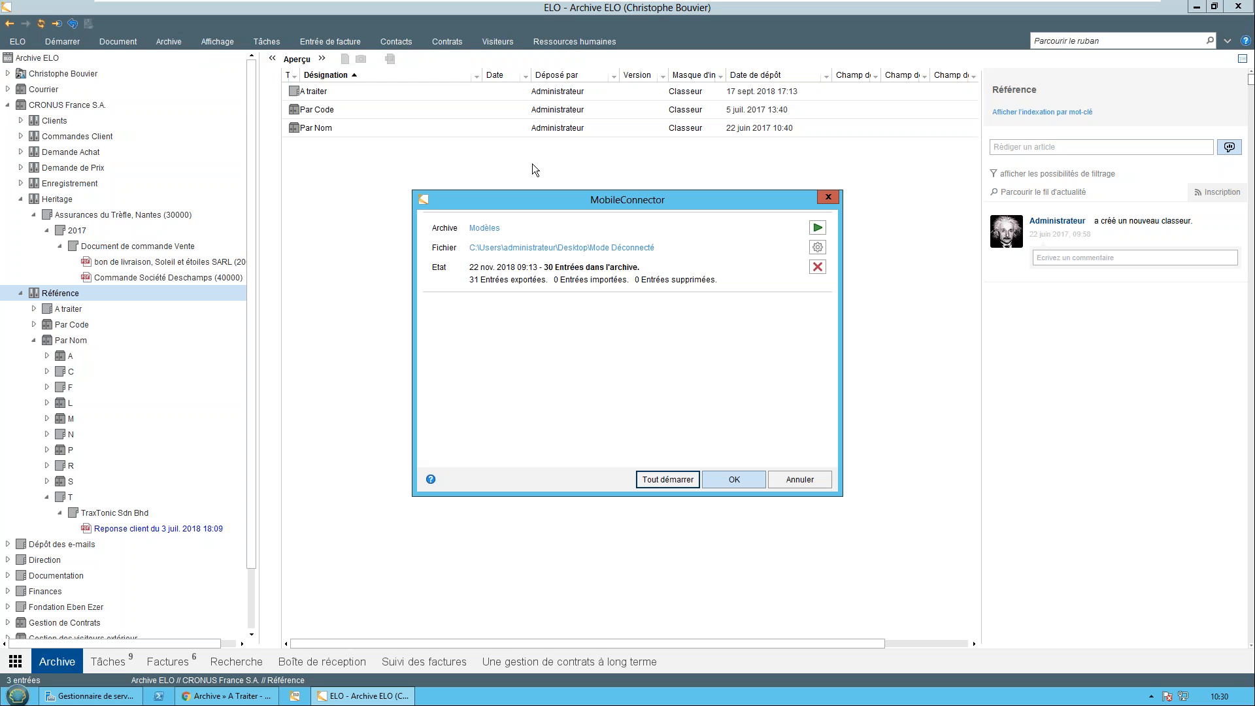
drag(583, 196, 608, 201)
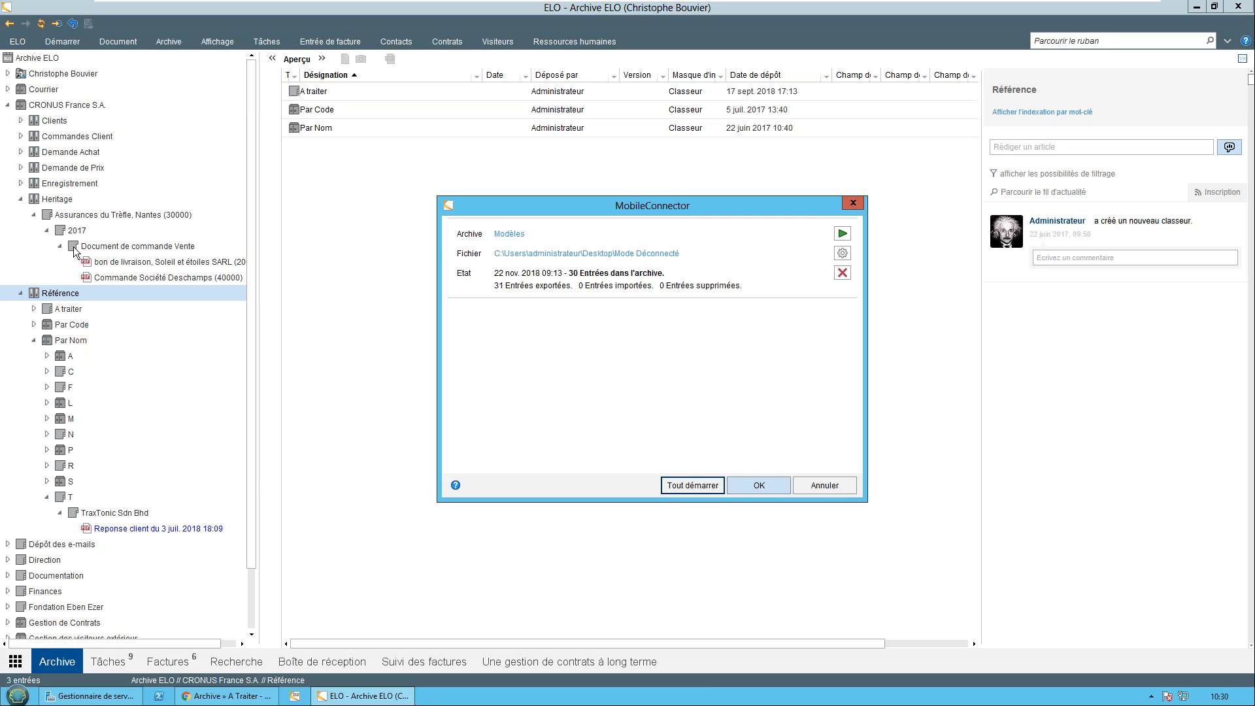
Go from the MobileConnector entry to its Modèles archive folder, collapse CRONUS France S.A. and expand Modèles
click(513, 234)
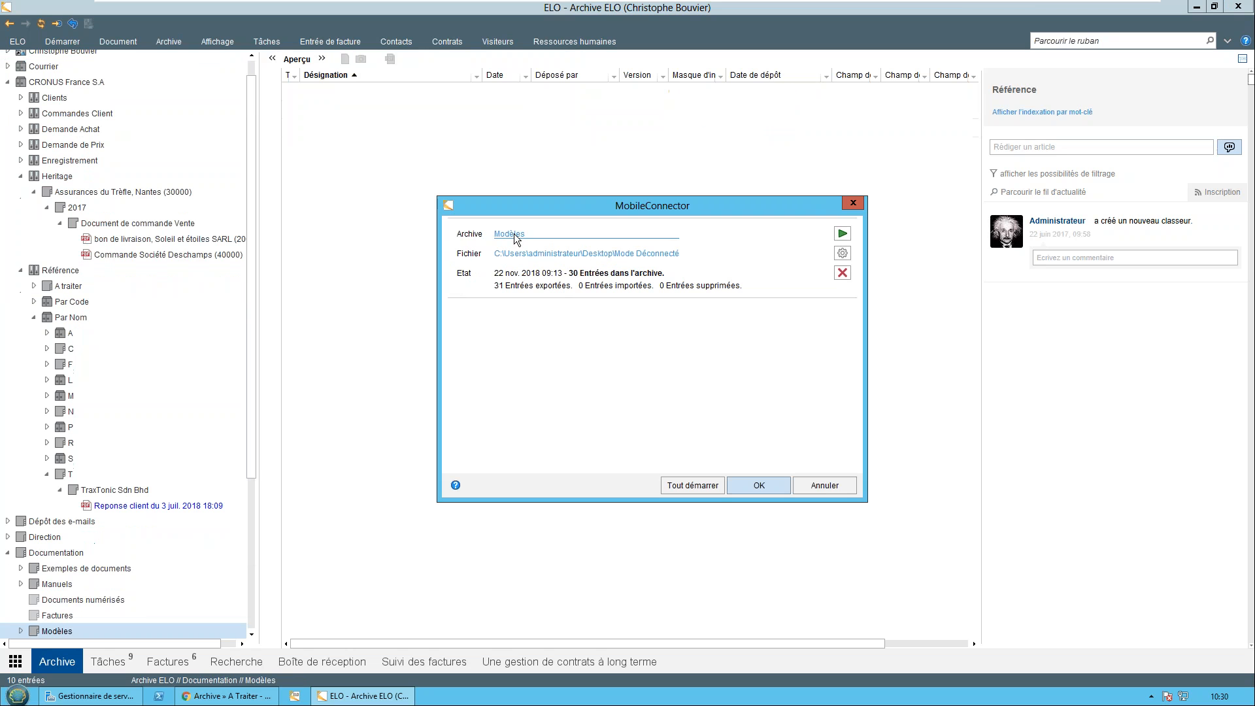
click(20, 270)
click(21, 270)
click(9, 98)
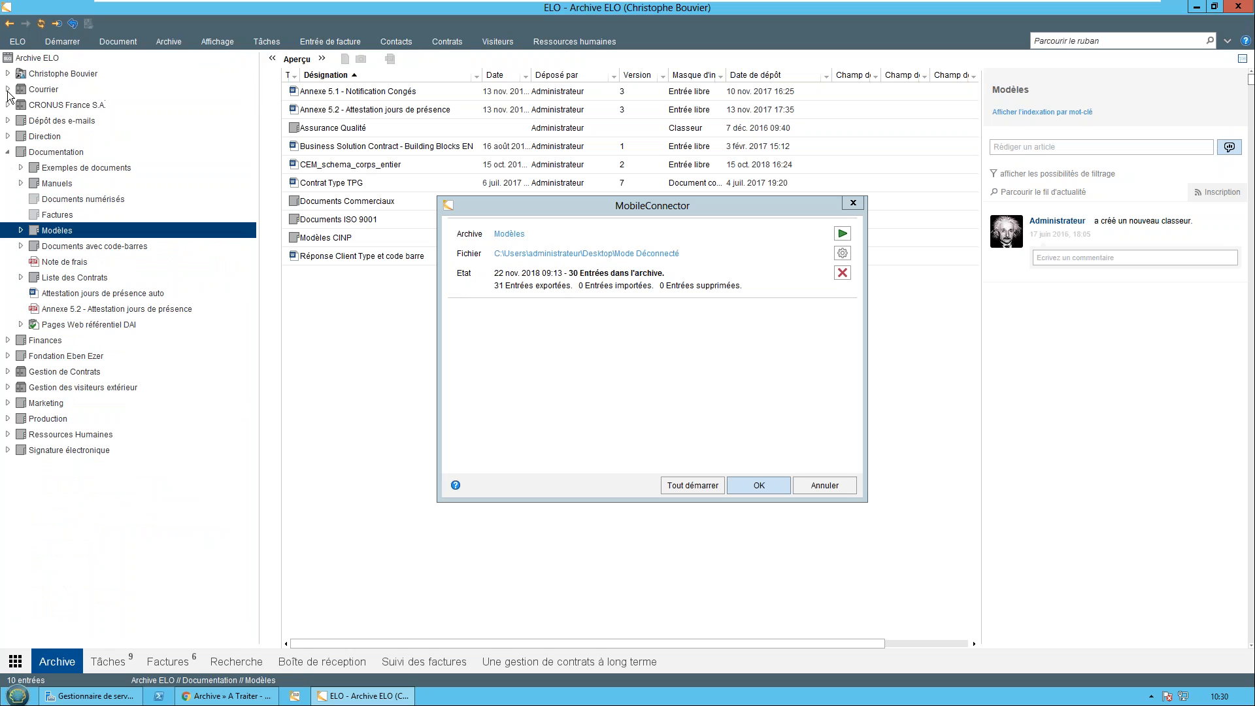
click(20, 231)
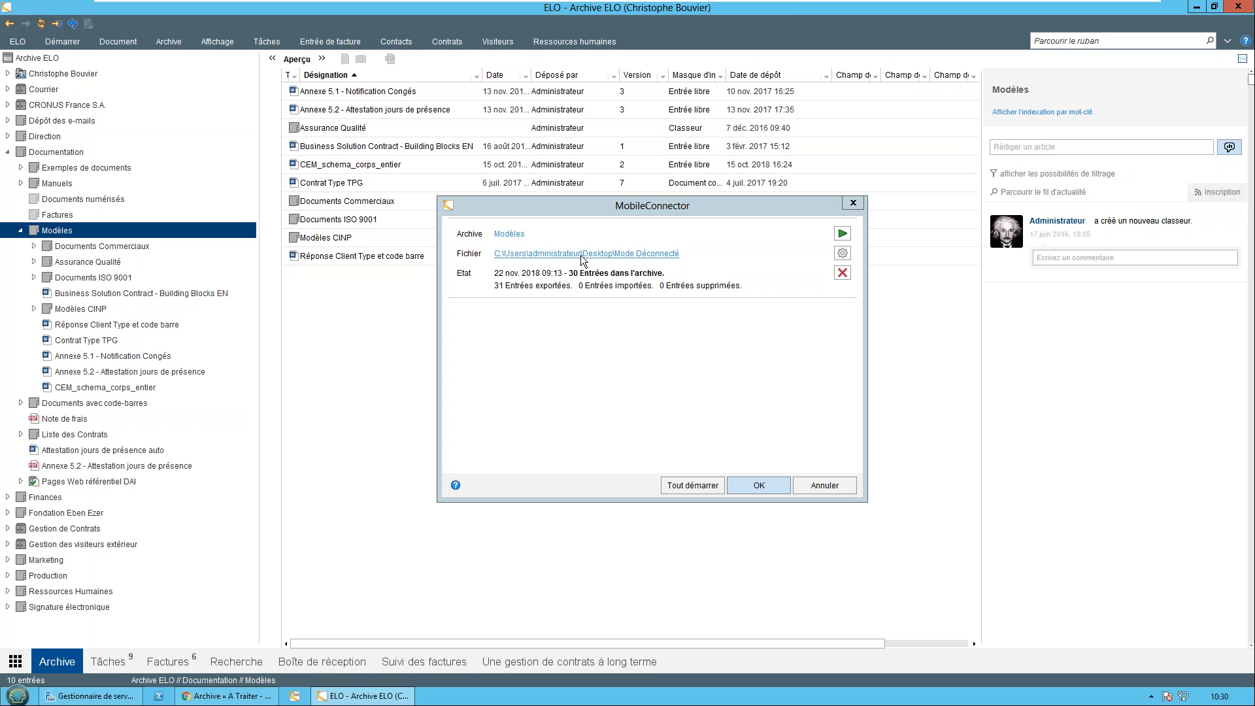
Open the exported Mode Déconnecté folder in the file explorer and select Annexe 5.1 - Notification Congés.docx inside Modèles
click(645, 253)
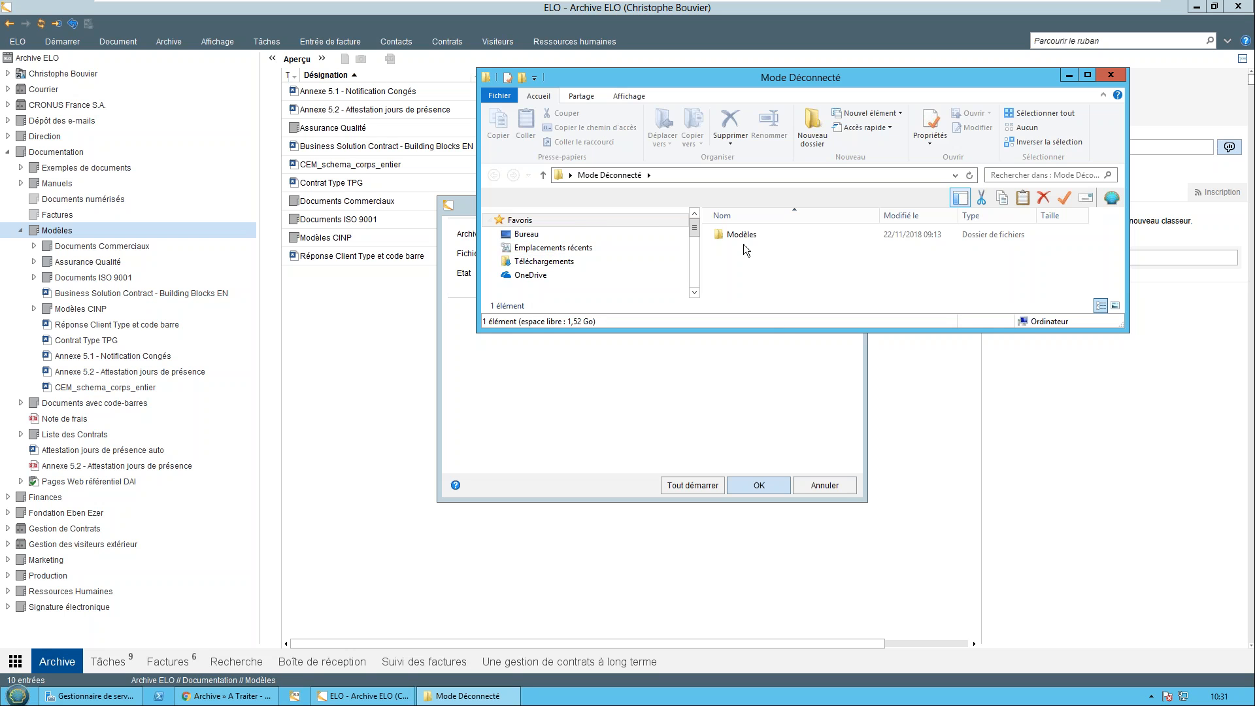
double_click(736, 234)
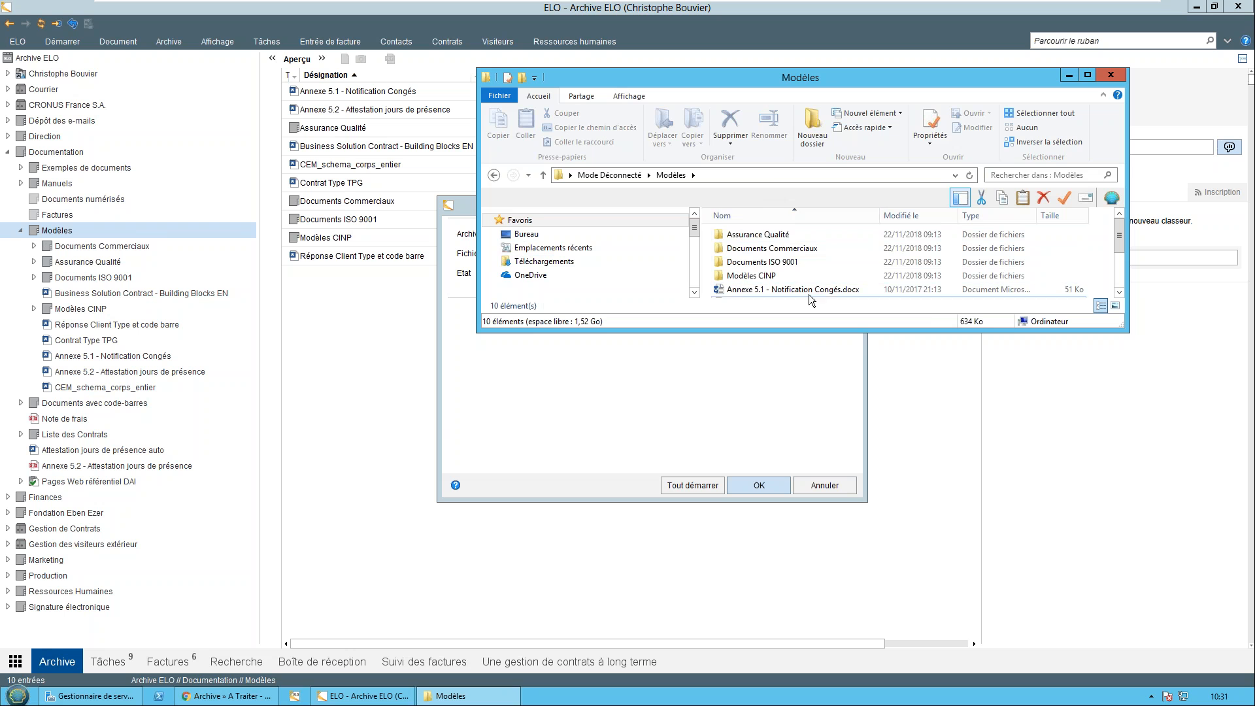
click(796, 289)
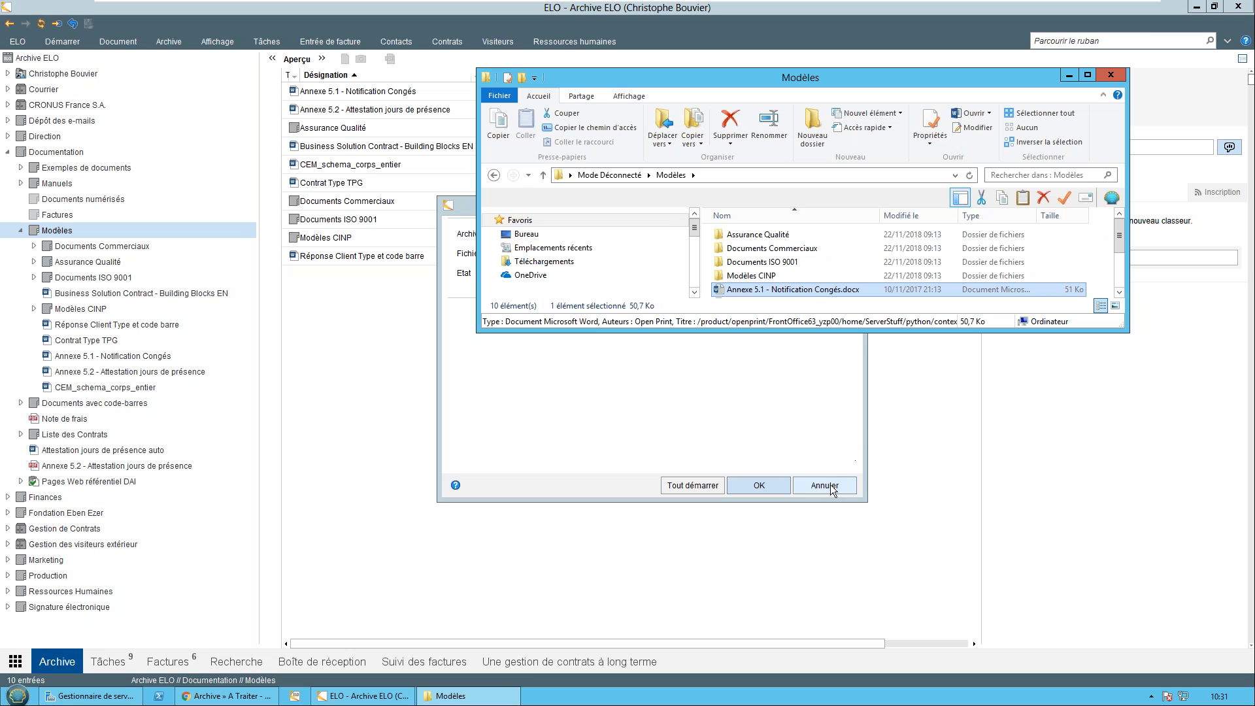
Return to the MobileConnector, synchronize the Modèles folder with its offline copy and close the dialog
click(728, 395)
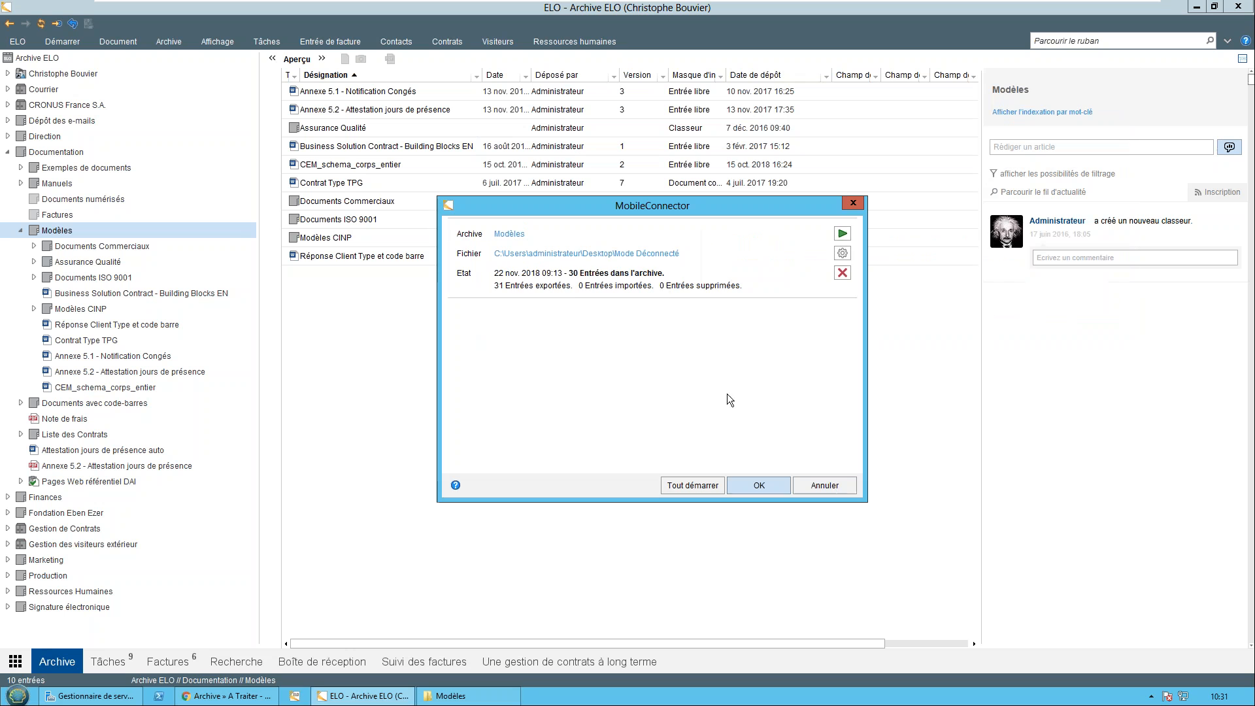
click(841, 234)
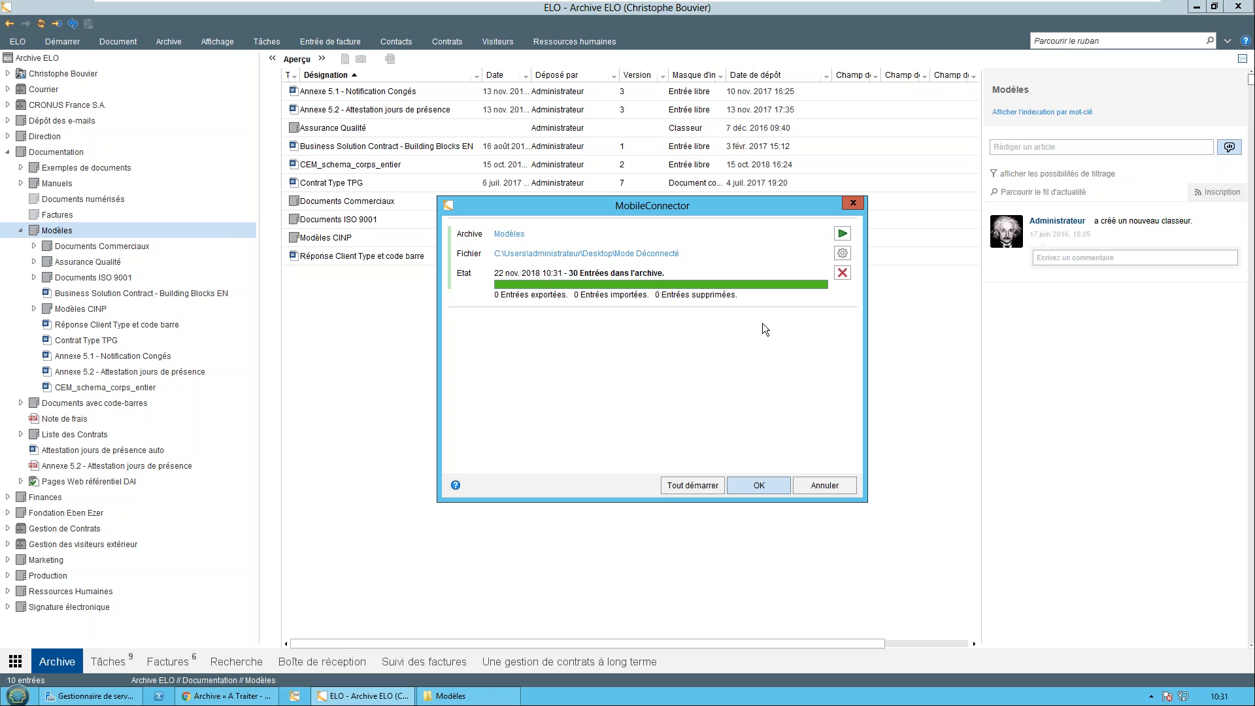
click(843, 485)
Reset the current search to its defaults and run the saved SFR favourite search from the start page
click(254, 663)
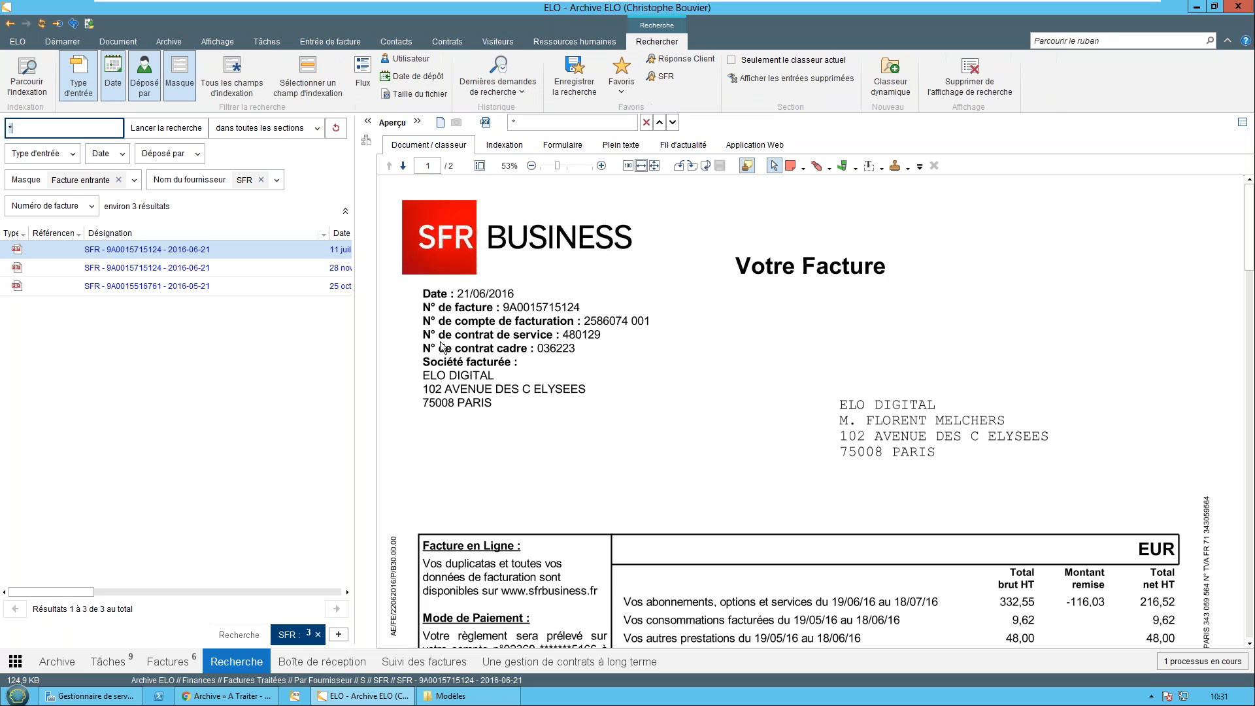
click(336, 128)
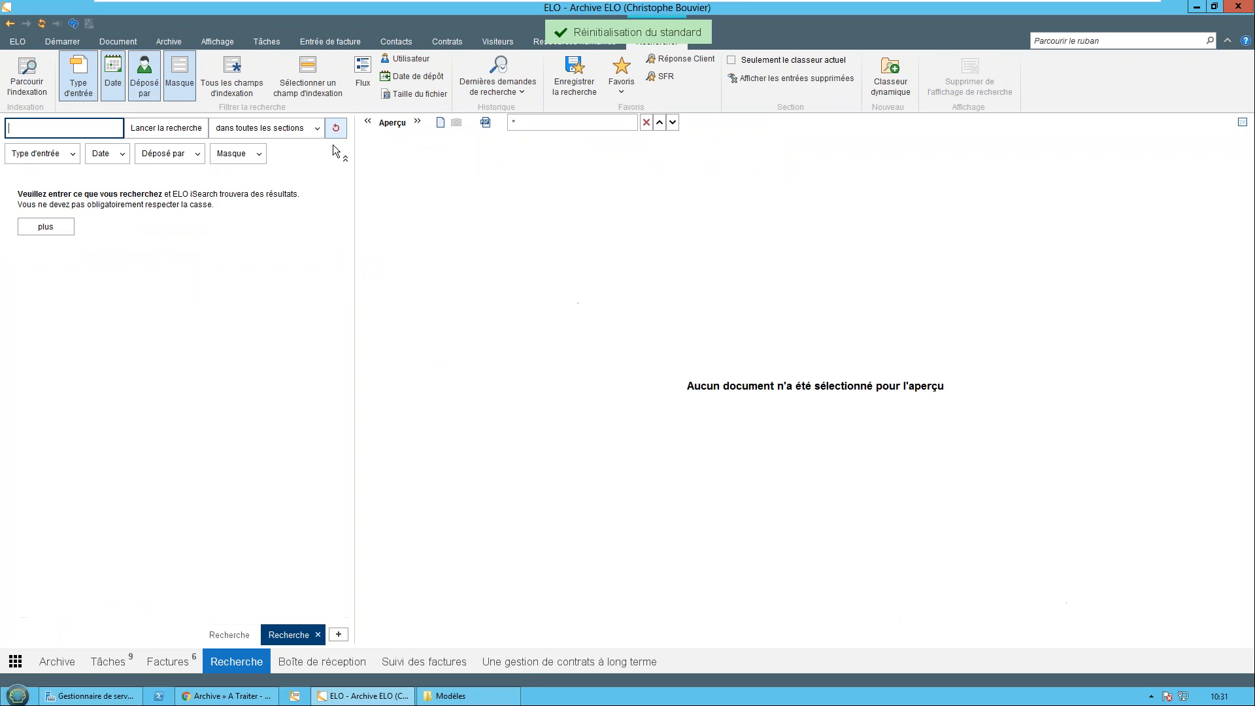
click(19, 665)
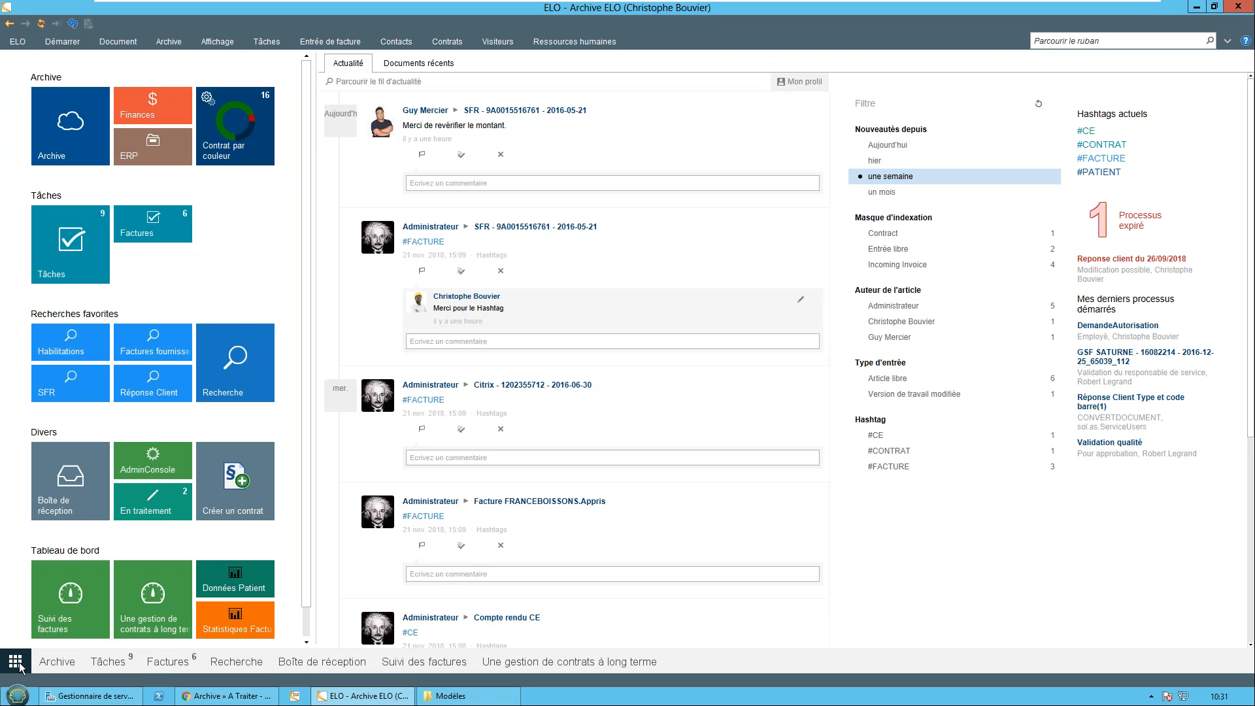
click(53, 386)
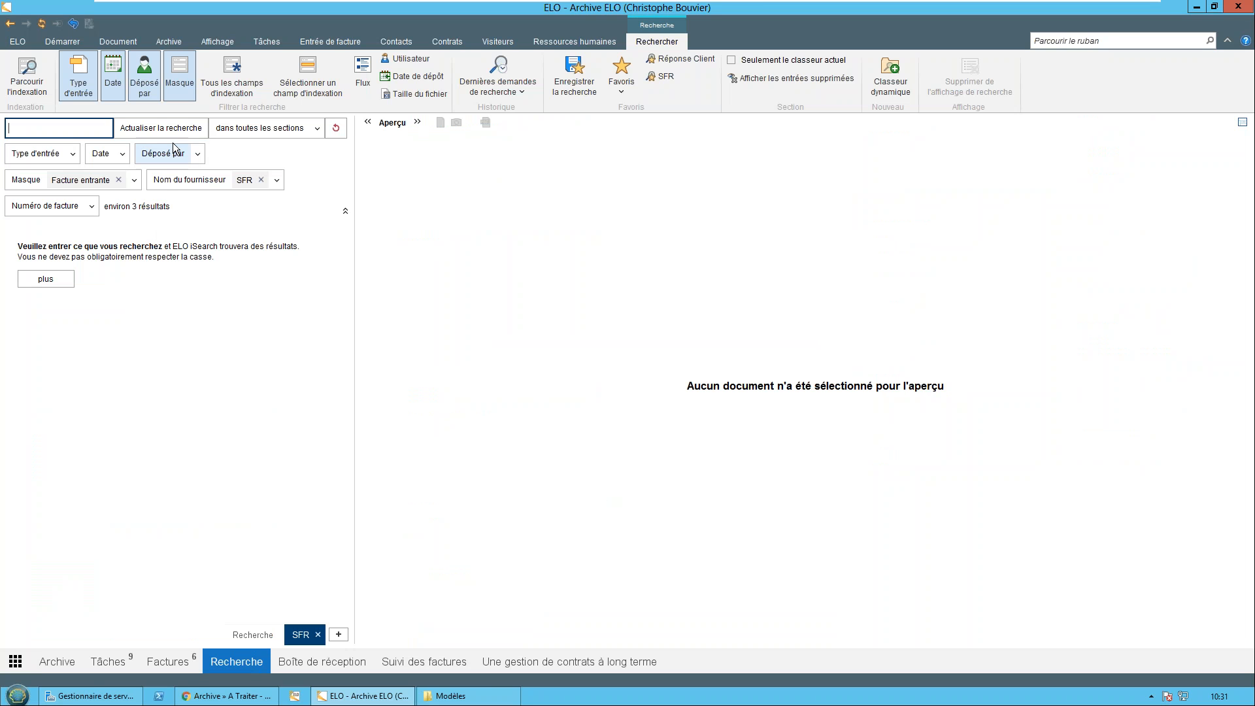
click(164, 129)
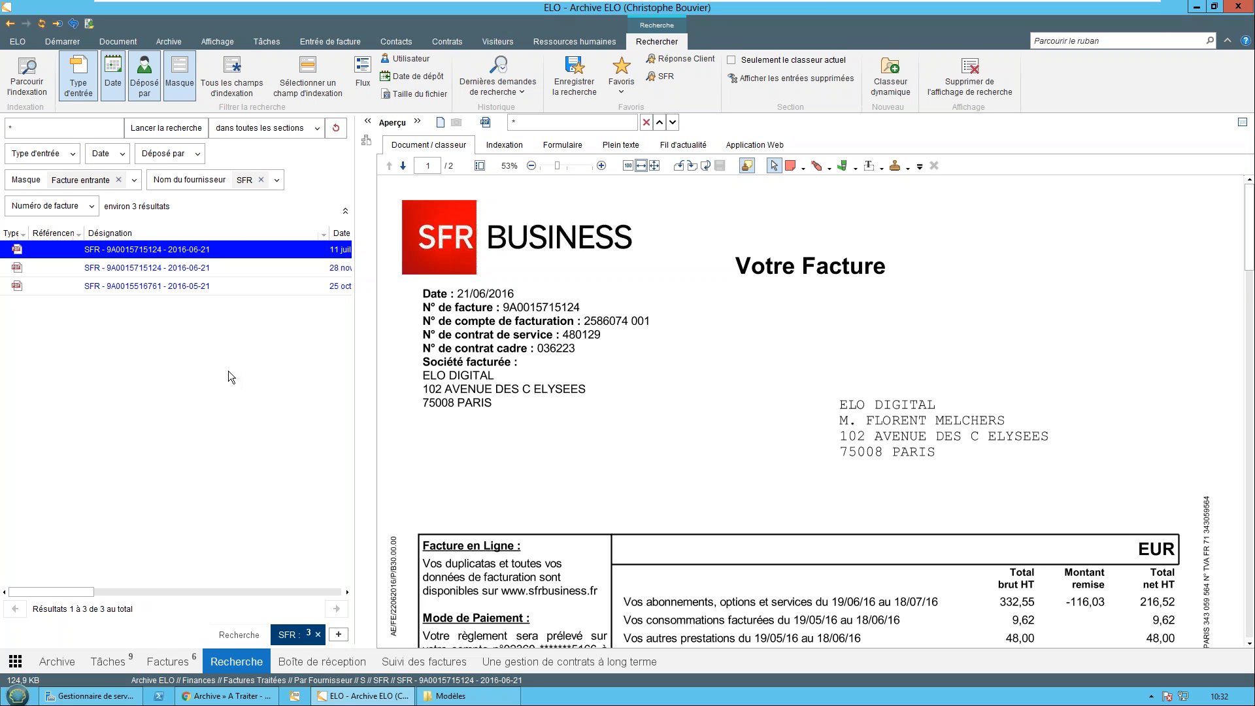
Replace the SFR supplier filter of the incoming invoice search with LUCKY CRAFT
click(261, 181)
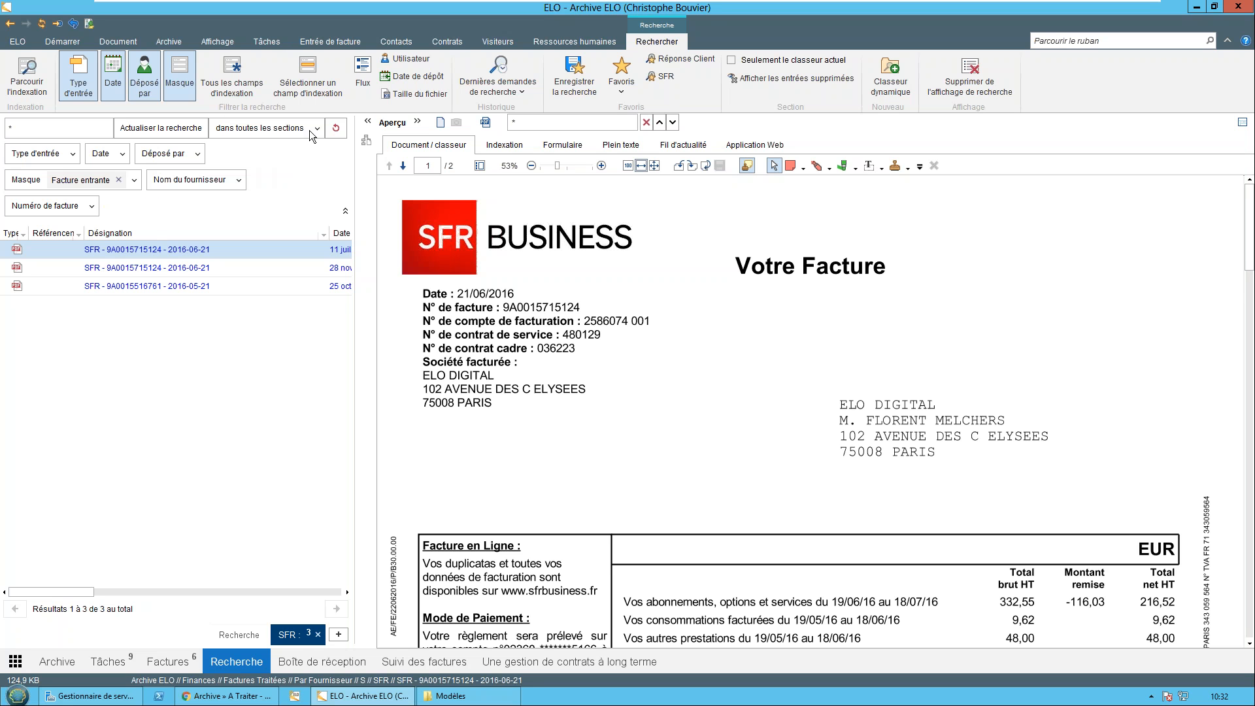
click(239, 181)
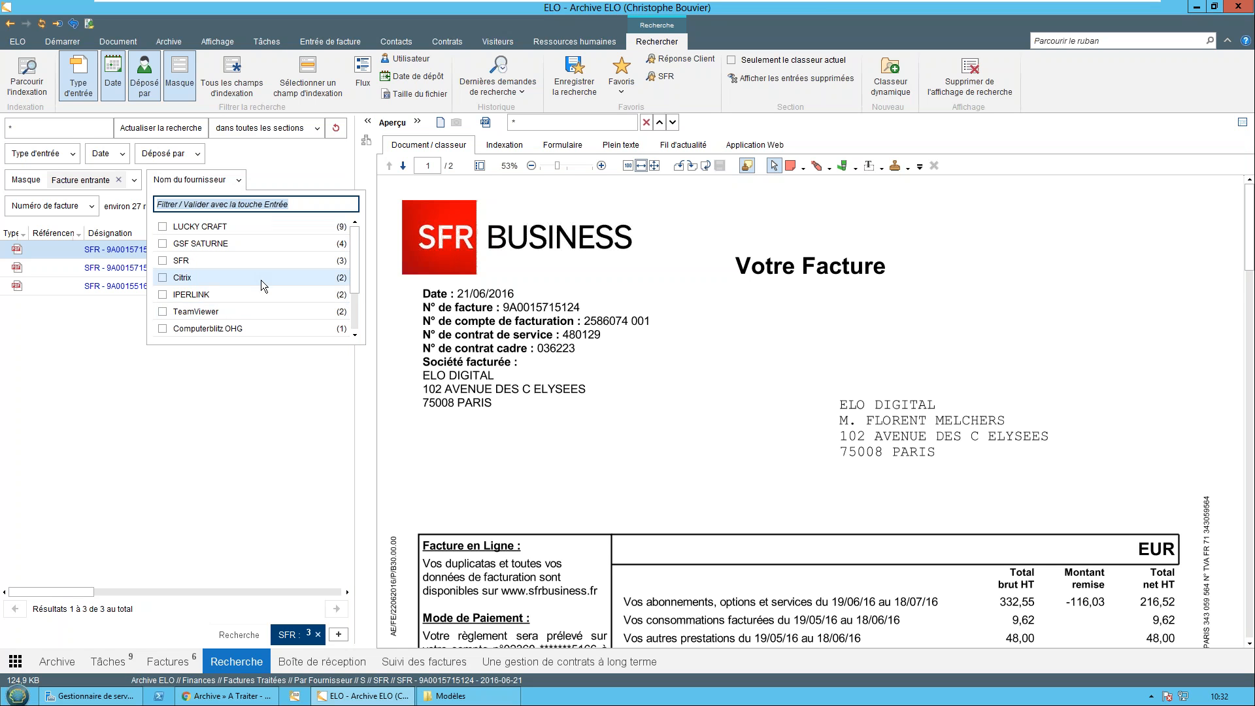
drag(354, 246, 353, 281)
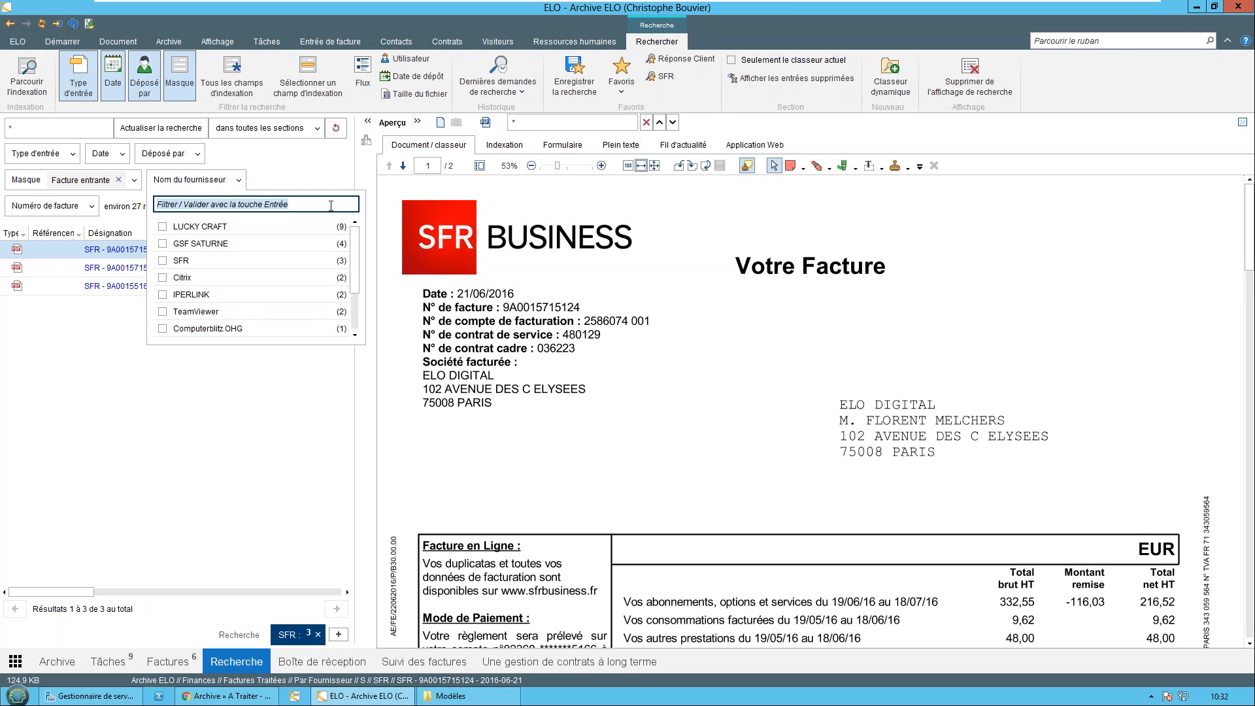
click(182, 227)
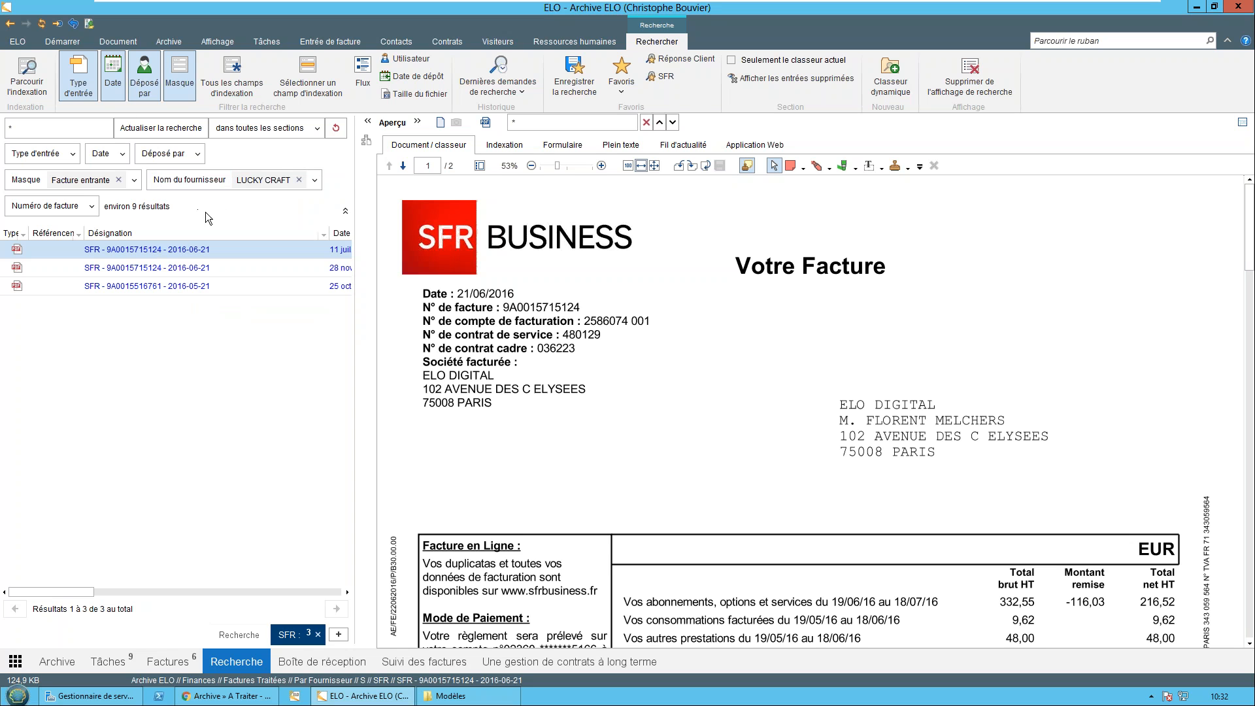
Try narrowing the LUCKY CRAFT search with the second listed invoice number and run it
click(39, 208)
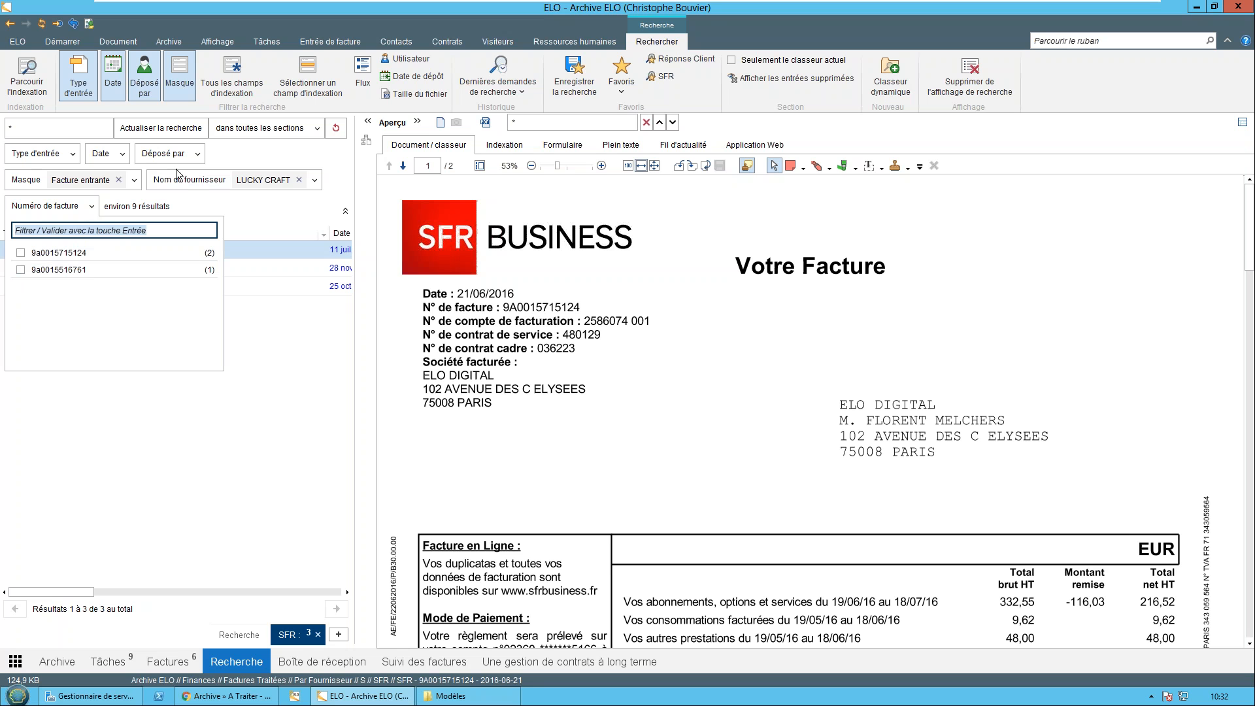
click(94, 266)
click(154, 133)
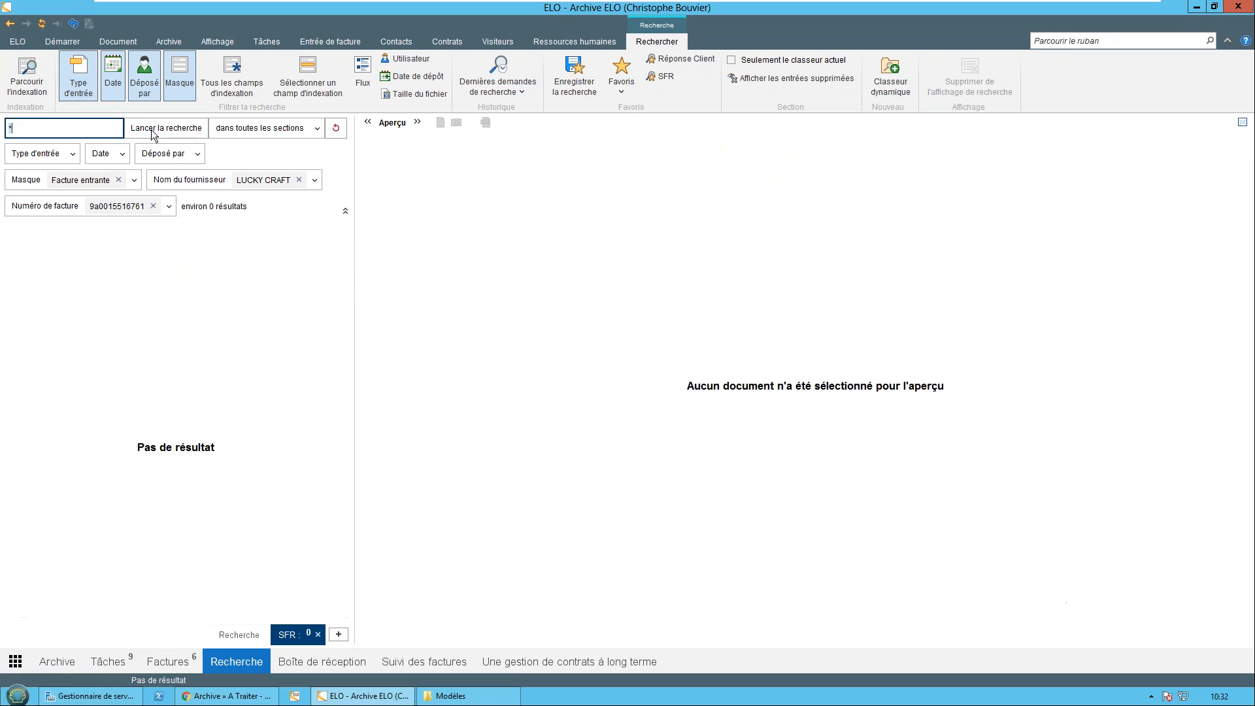
Remove the invoice number filter and run the search for LUCKY CRAFT incoming invoices
click(153, 206)
click(166, 128)
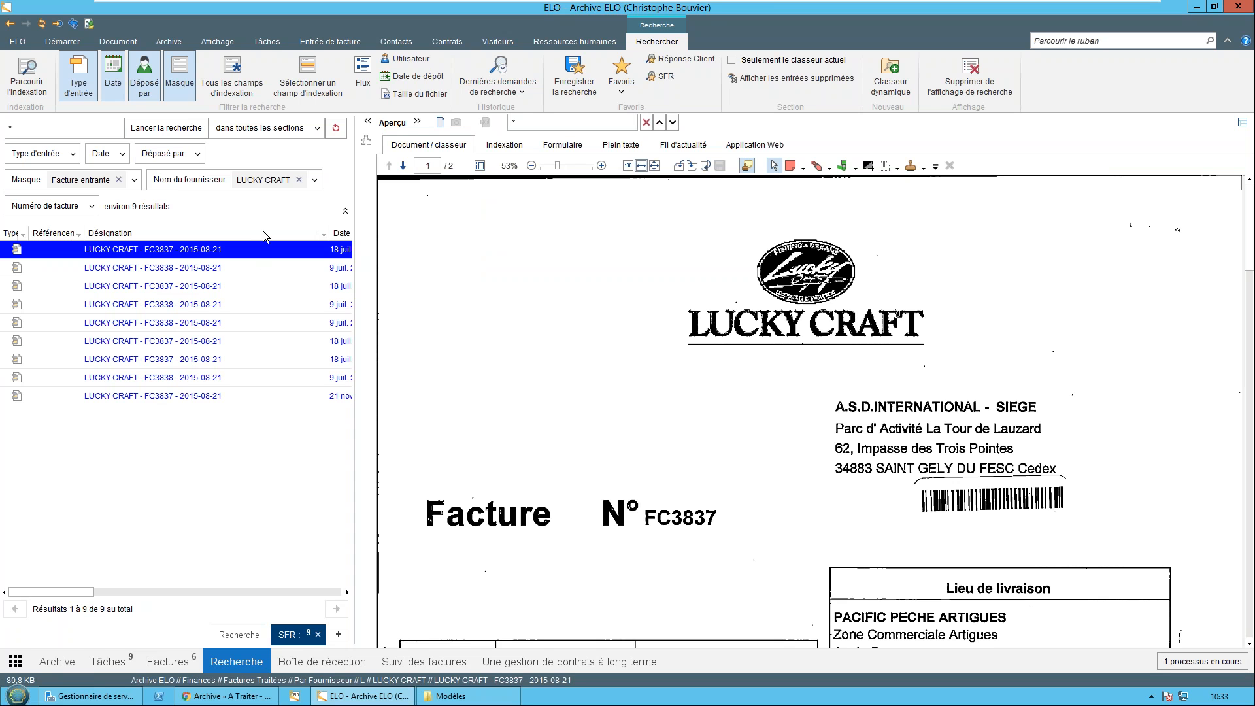
Restore the saved SFR search and remove its Facture entrante mask and SFR supplier filters
click(333, 130)
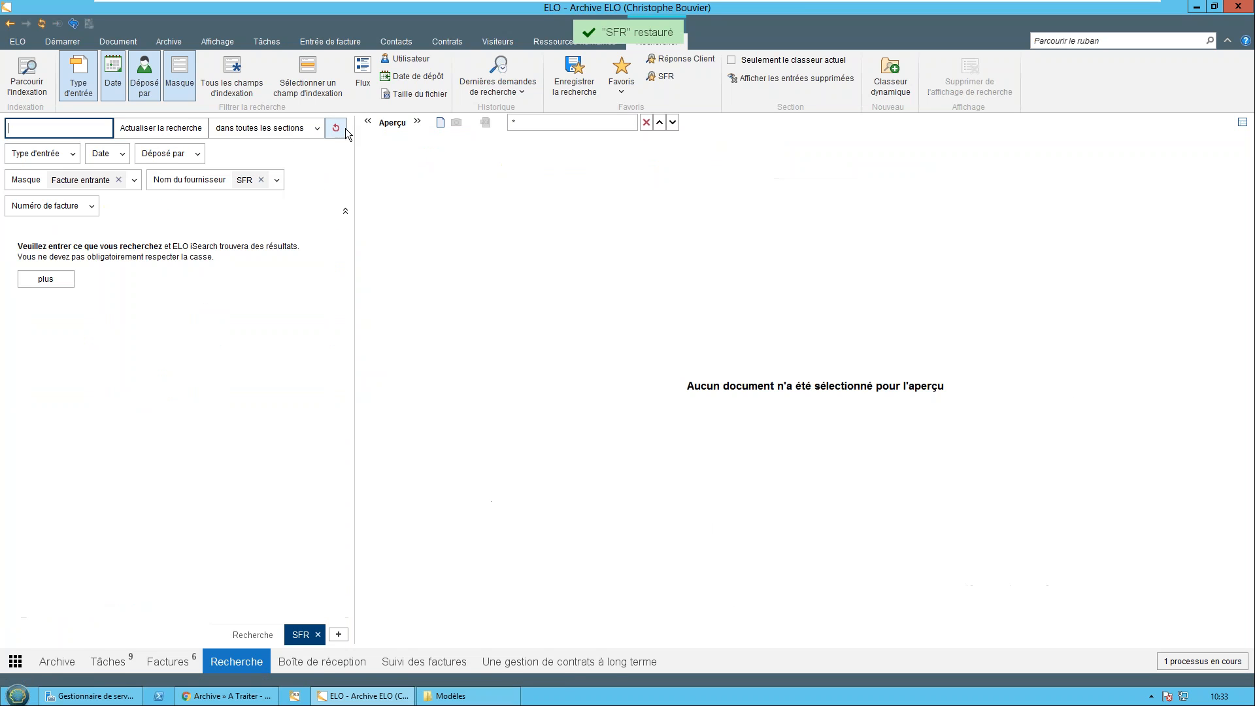
click(119, 179)
click(121, 180)
Search all sections for "sfr abonnements", acknowledge the notice about multiple terms, and preview the first SFR invoice among the results
click(66, 121)
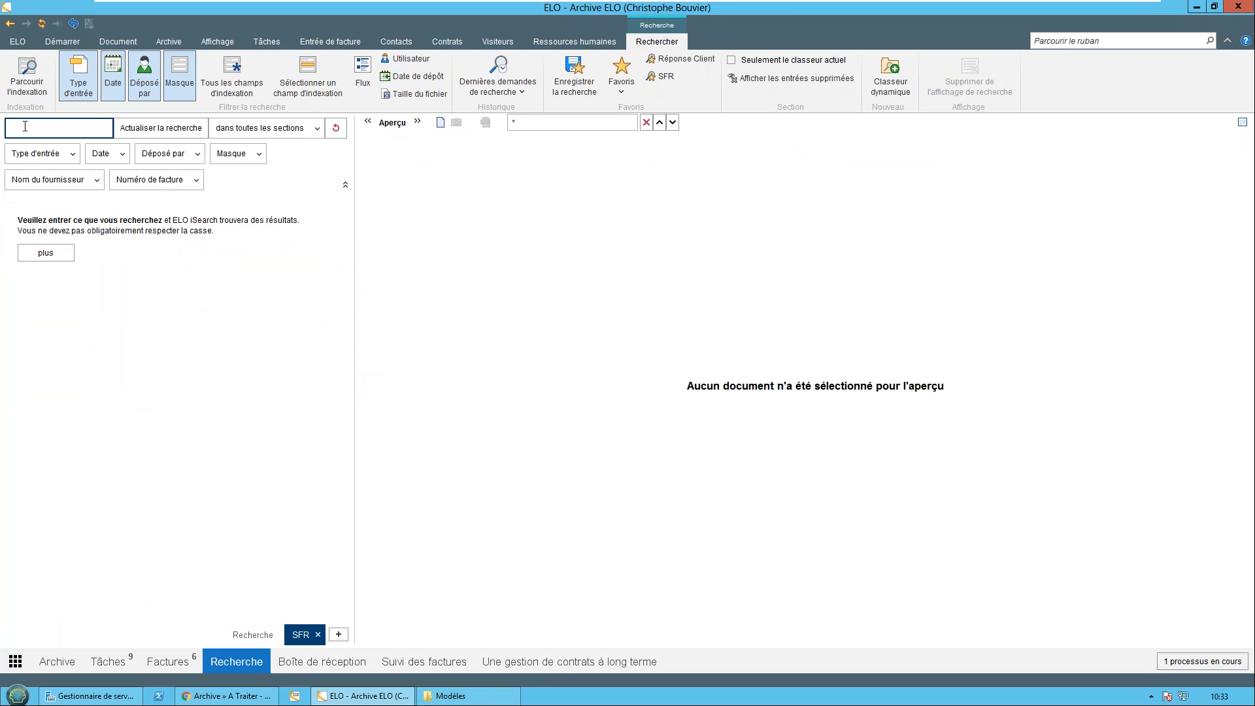
text(sfr rem)
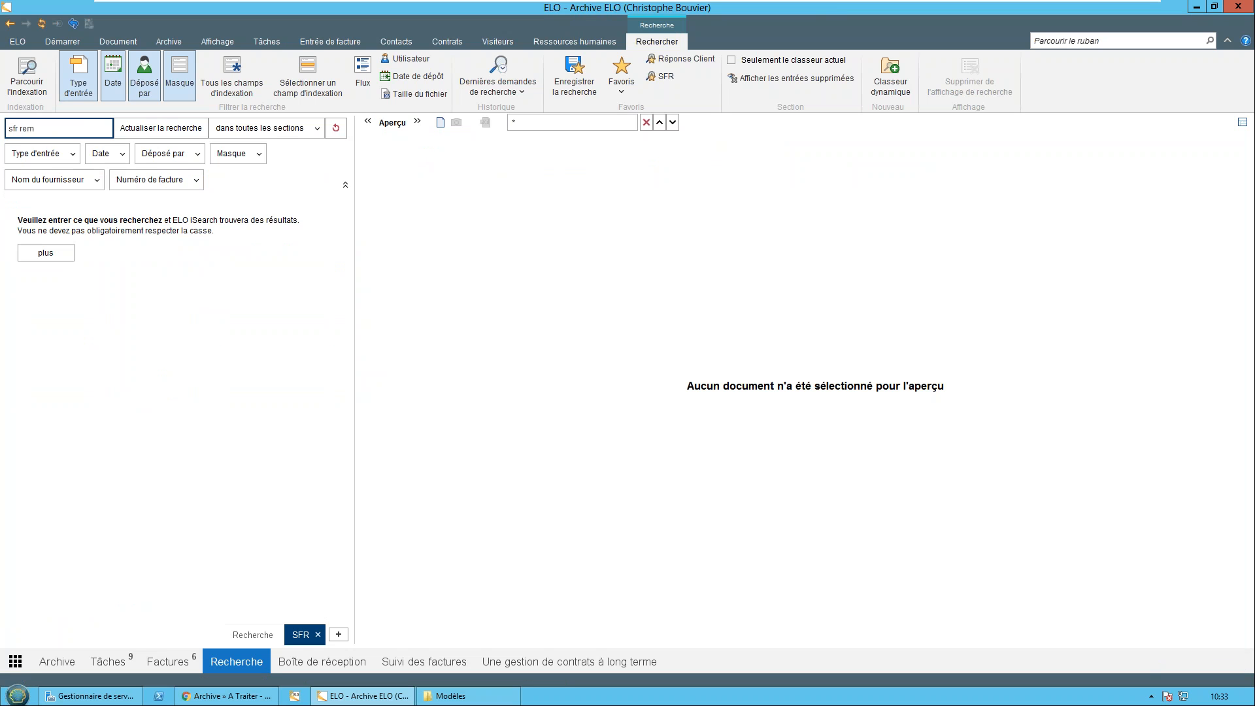
key(BackSpace)
key(BackSpace)
key(BackSpace)
text(abo)
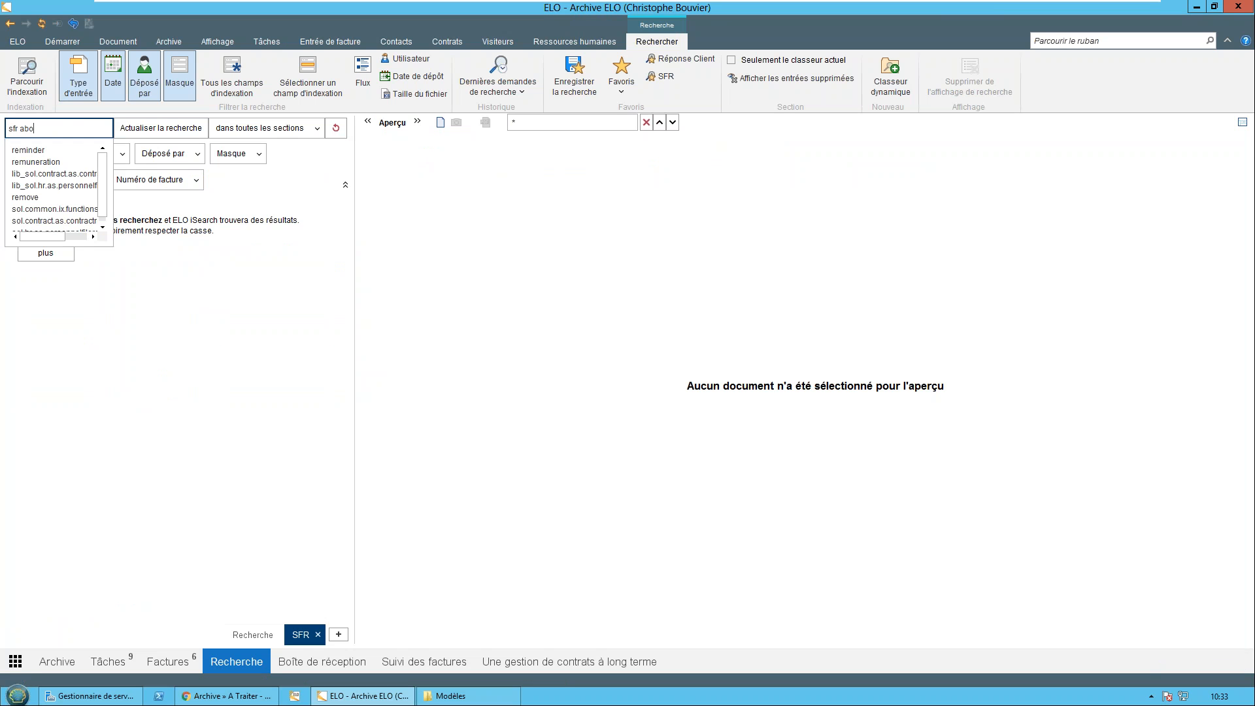
text(nnemen)
key(Down)
key(Return)
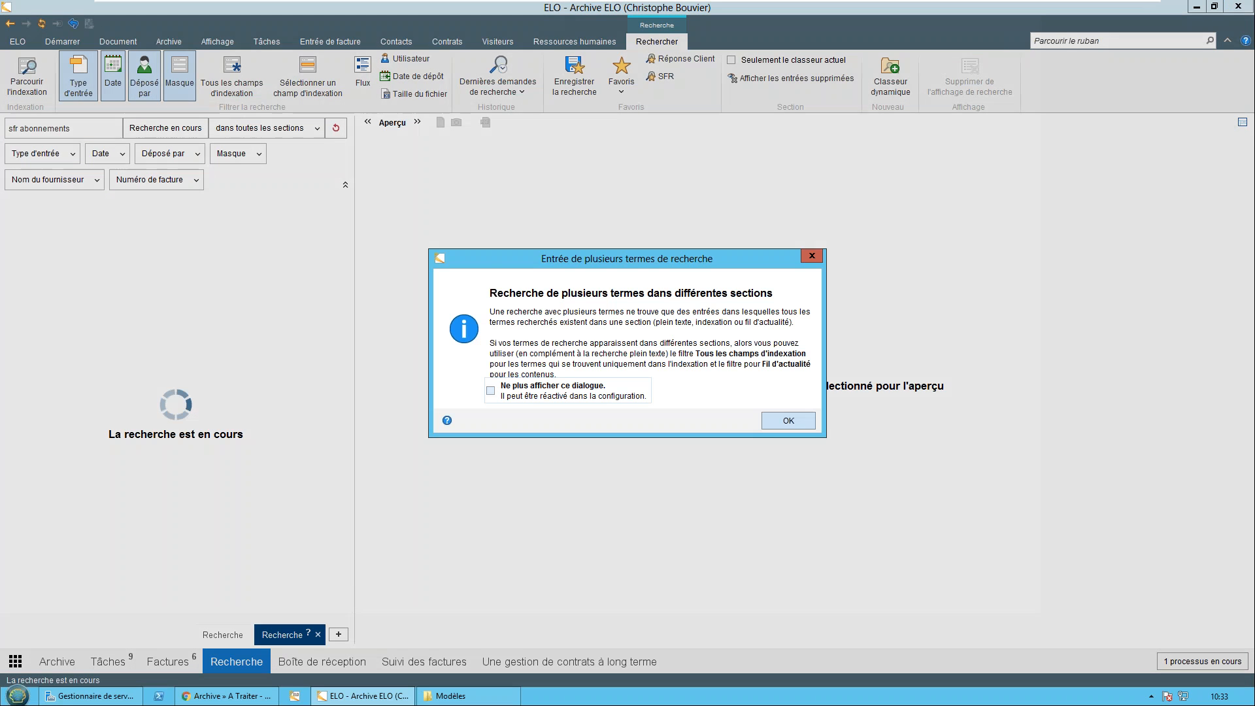
click(791, 420)
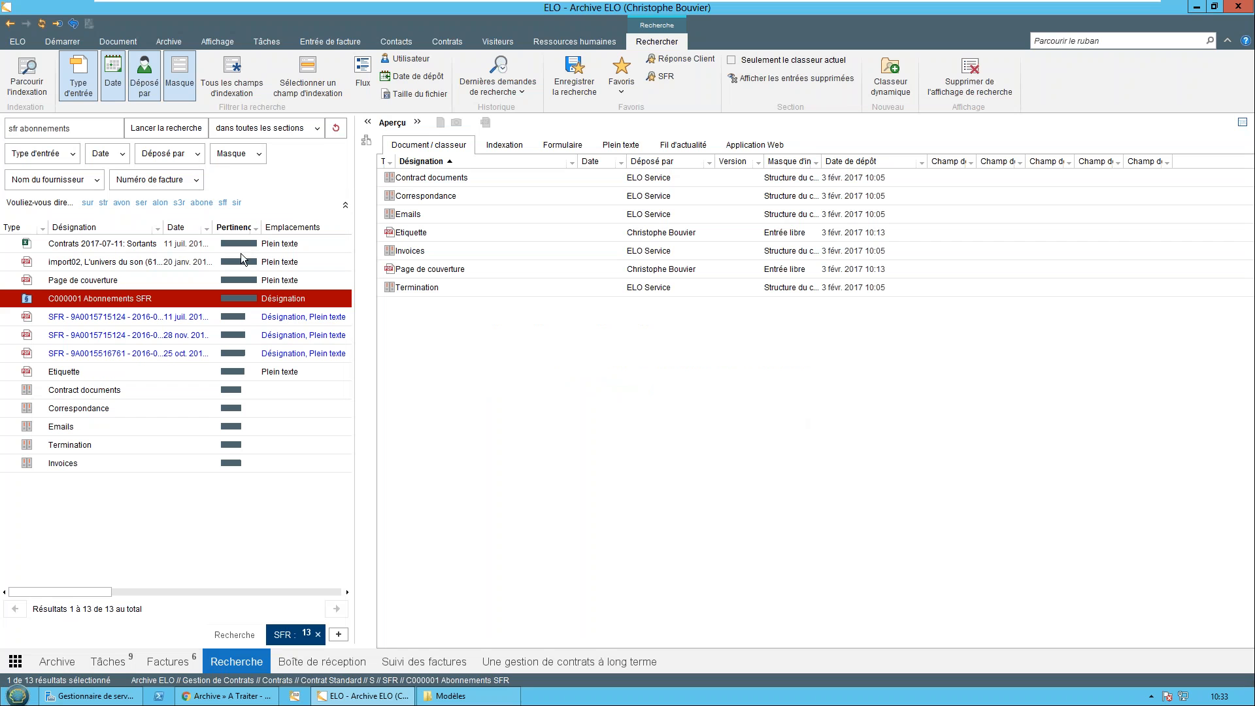
click(121, 319)
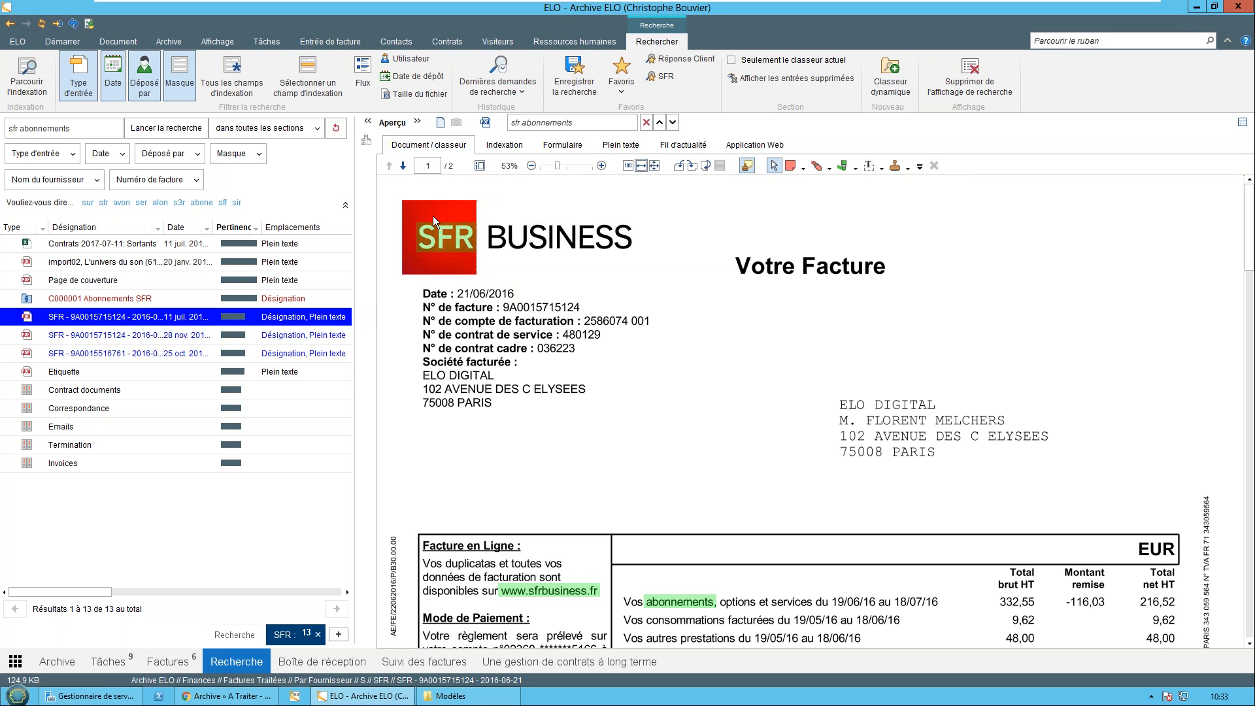
scroll(480, 465, down, 1)
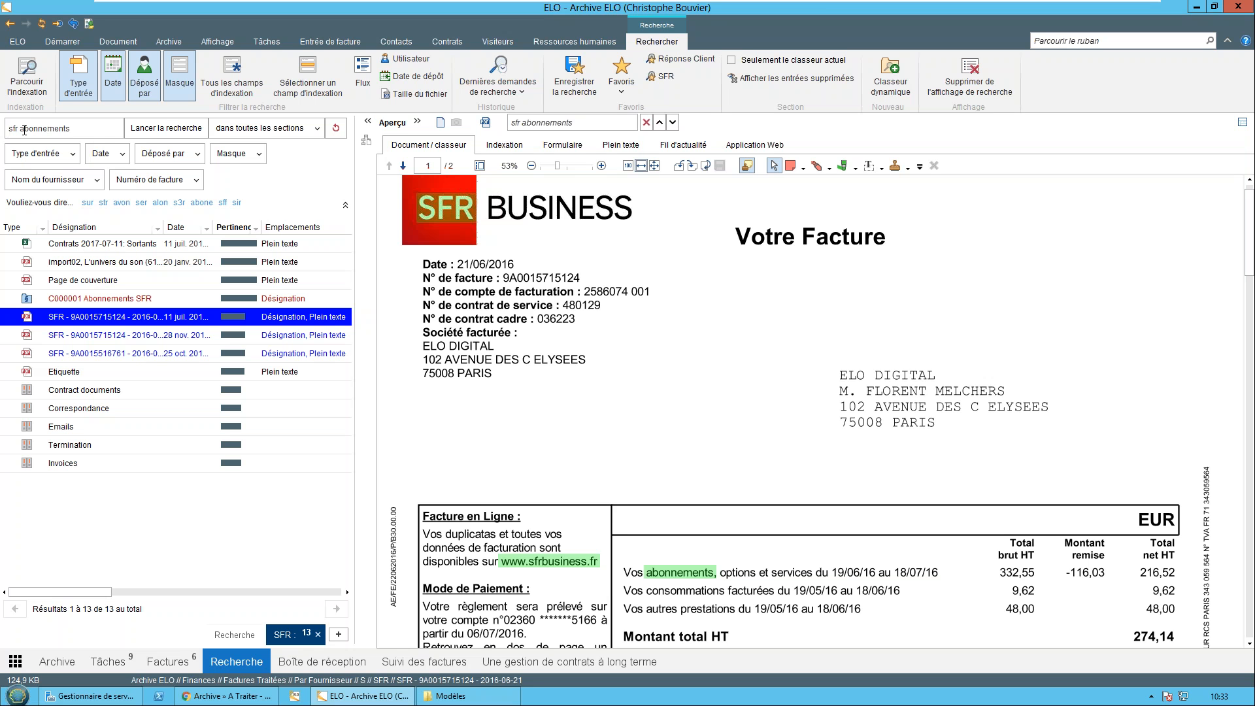
Open the supplier invoice statistics dashboard (Statistiques Factures Fournisseur) from the home tiles and examine the amounts per supplier
click(42, 663)
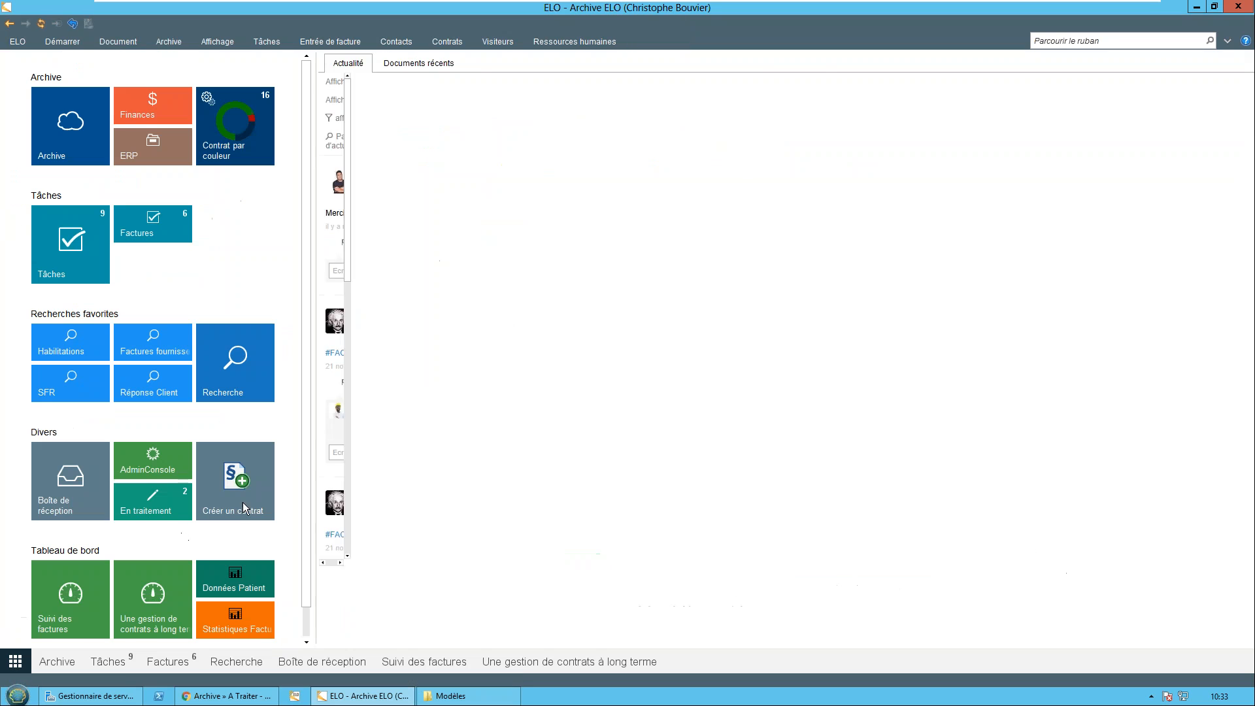
scroll(288, 392, down, 1)
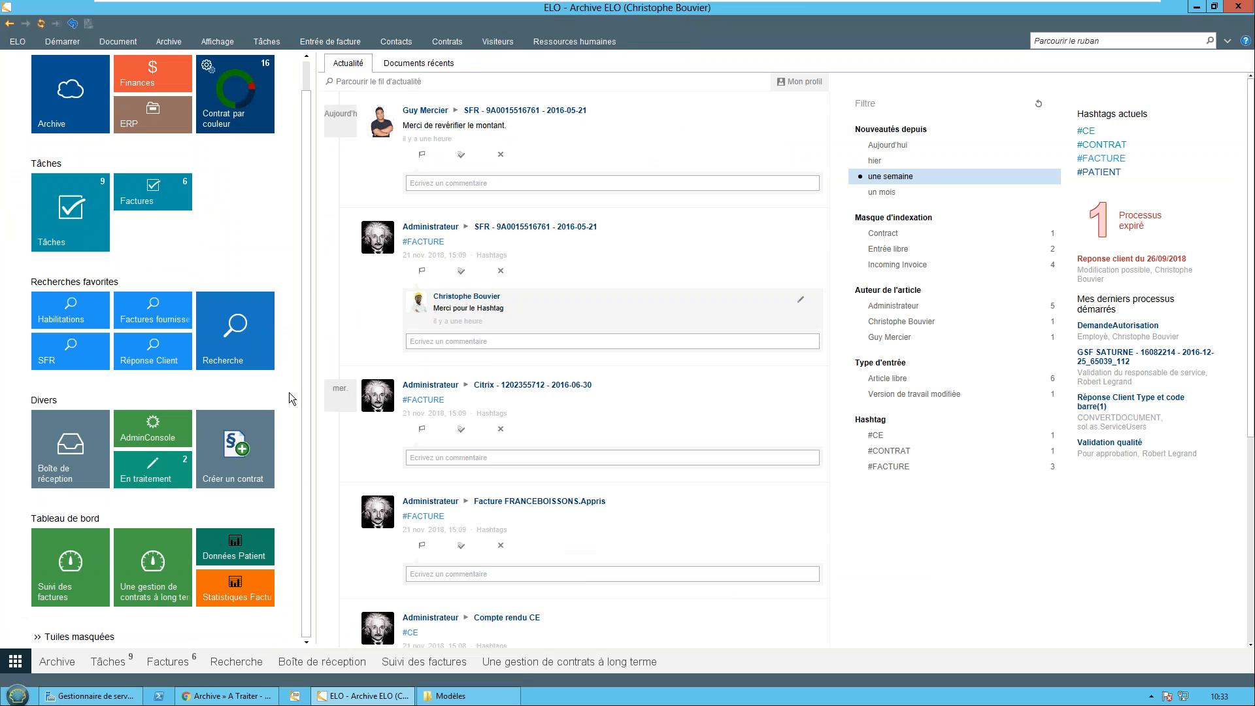
click(242, 587)
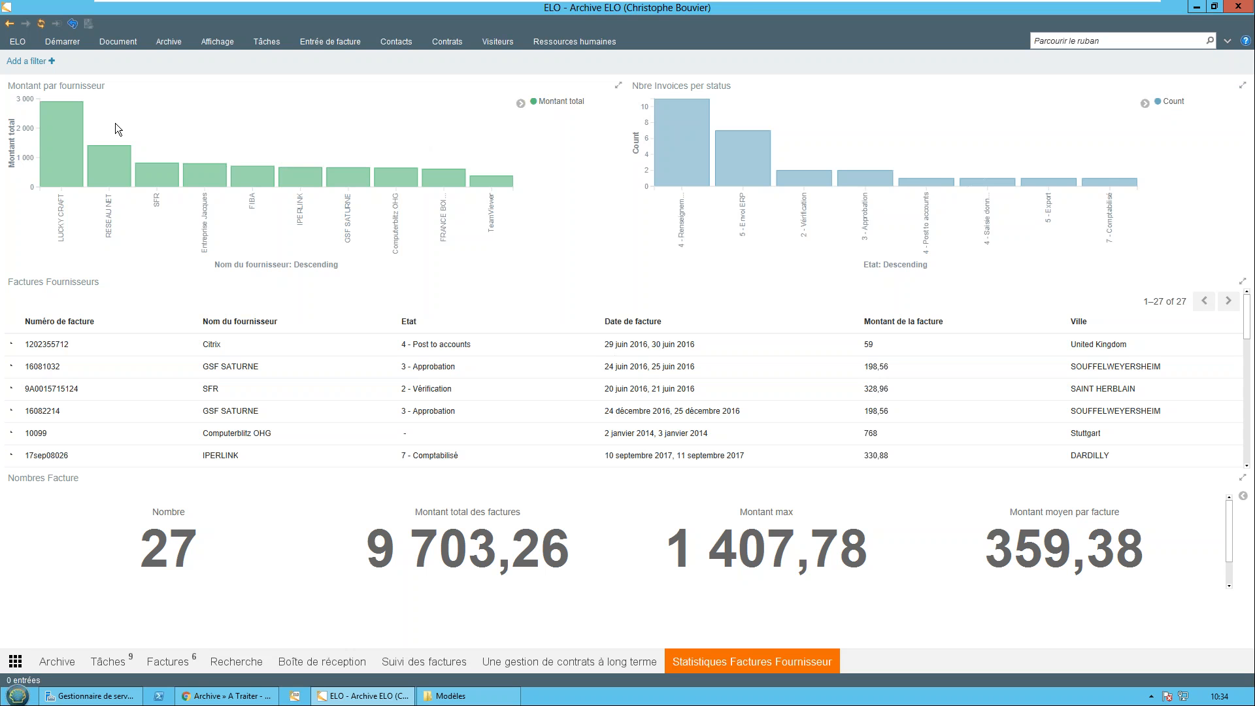
Filter the dashboard by the supplier LUCKY CRAFT using the amount-per-supplier chart and look through its invoices
mouse_move(79, 168)
mouse_move(836, 593)
click(54, 136)
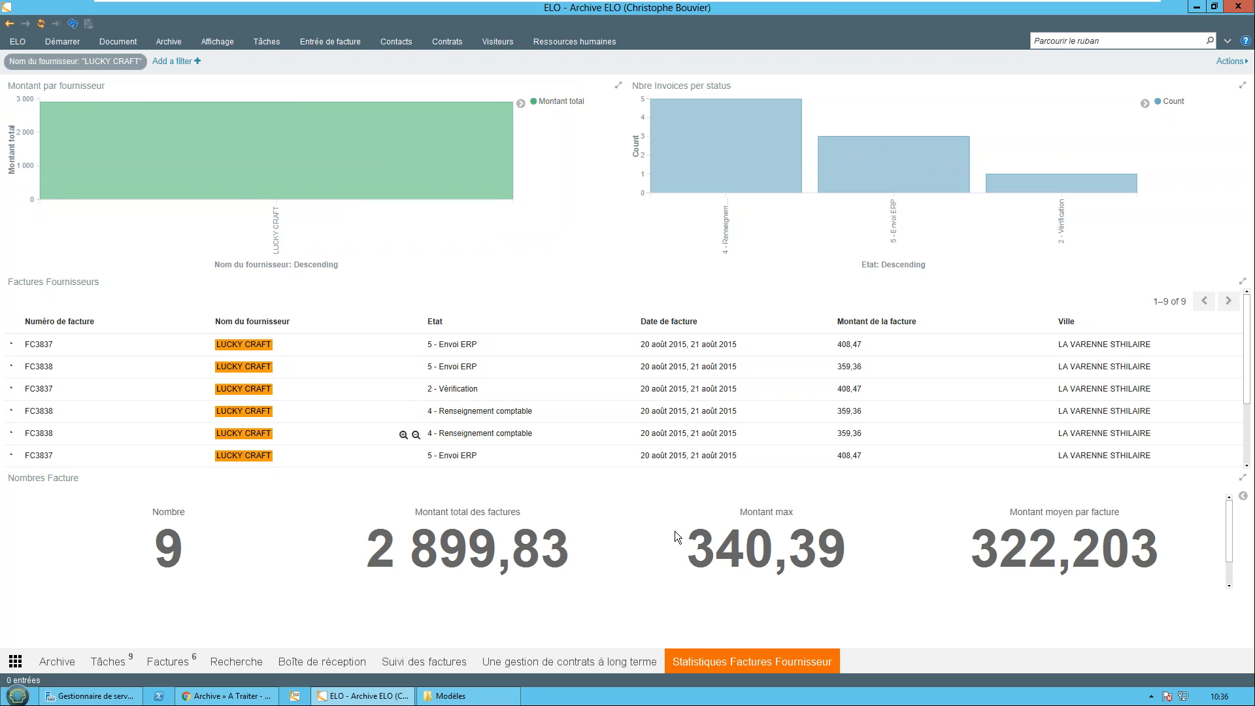
scroll(96, 355, down, 1)
scroll(96, 355, down, 2)
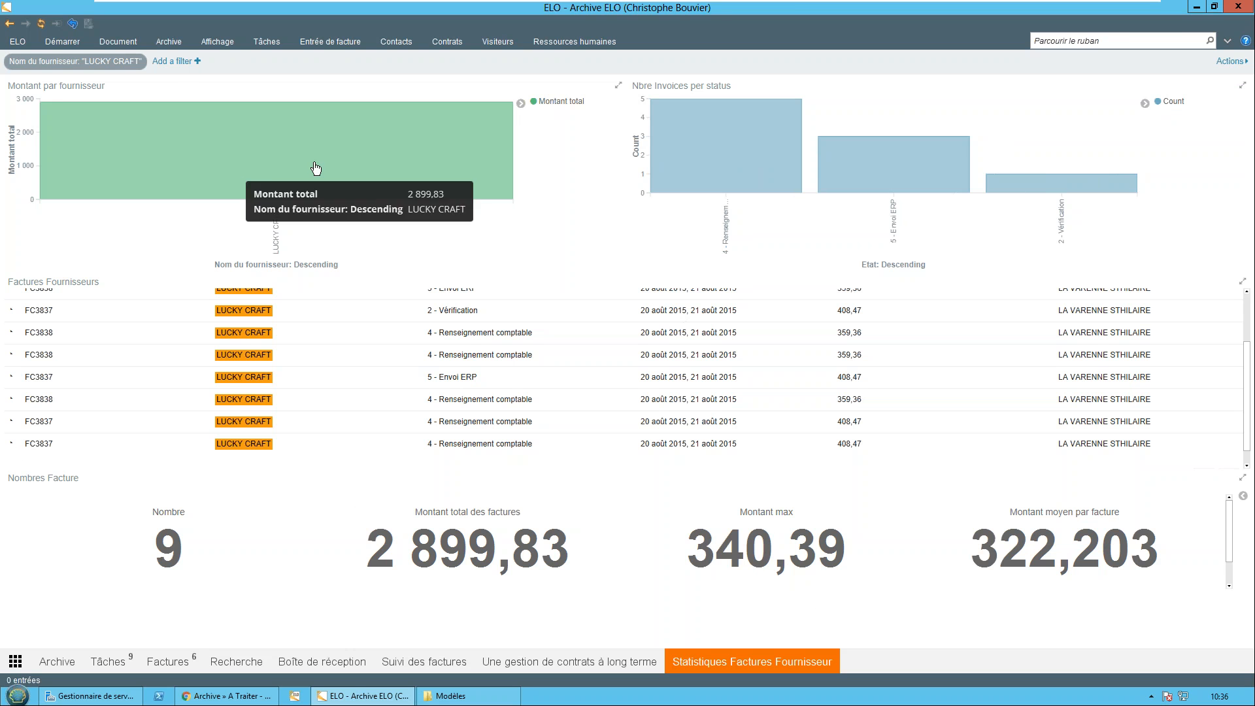
Remove the LUCKY CRAFT filter from the dashboard and open the FIBA invoice in the archive from the supplier invoice list
mouse_move(117, 68)
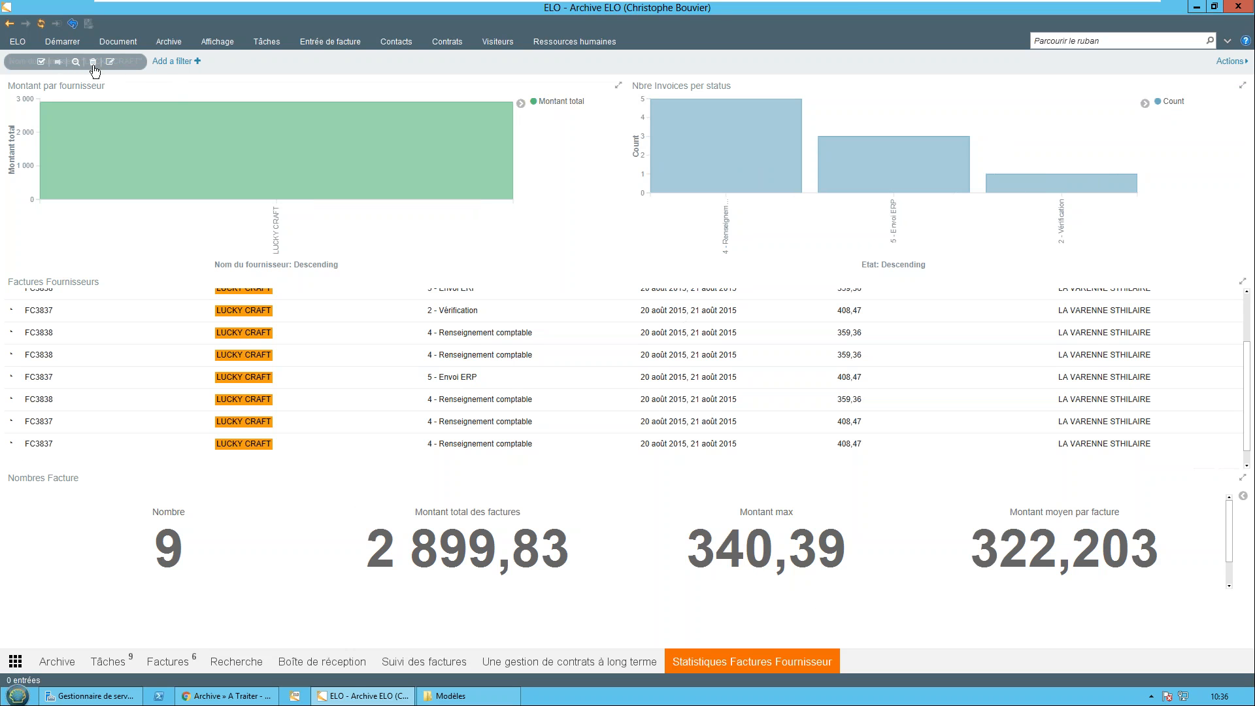
click(93, 62)
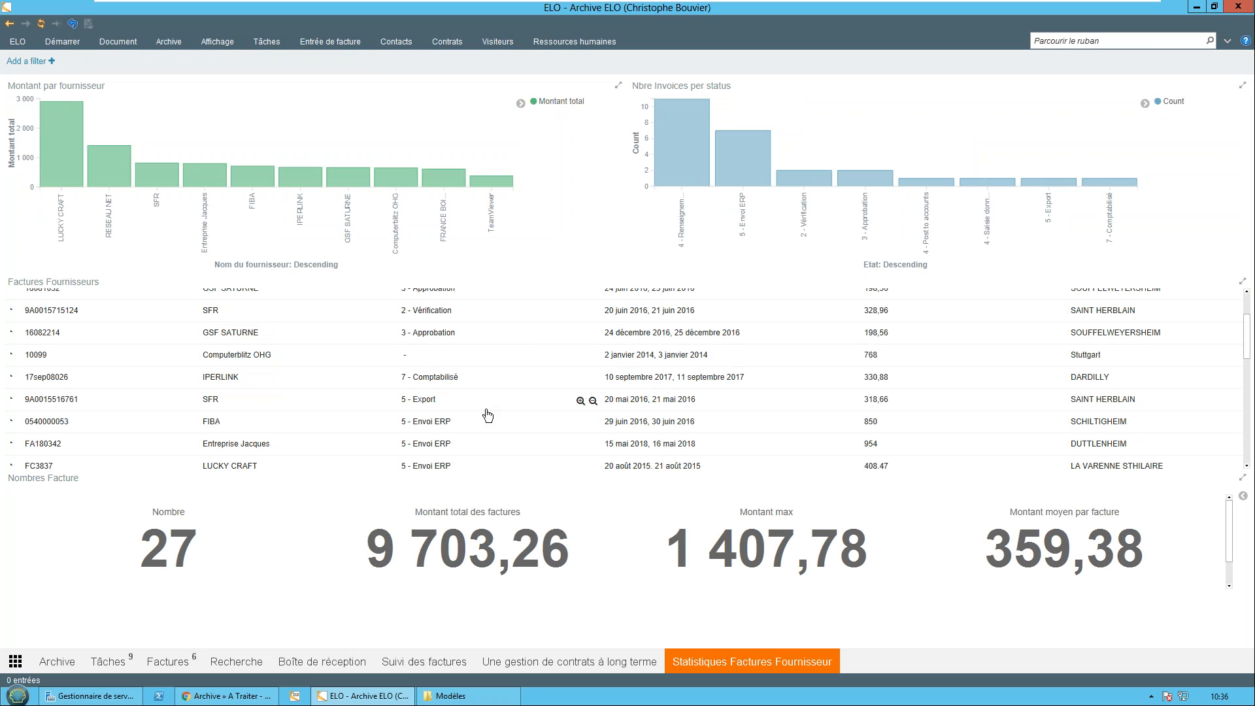
scroll(487, 413, down, 1)
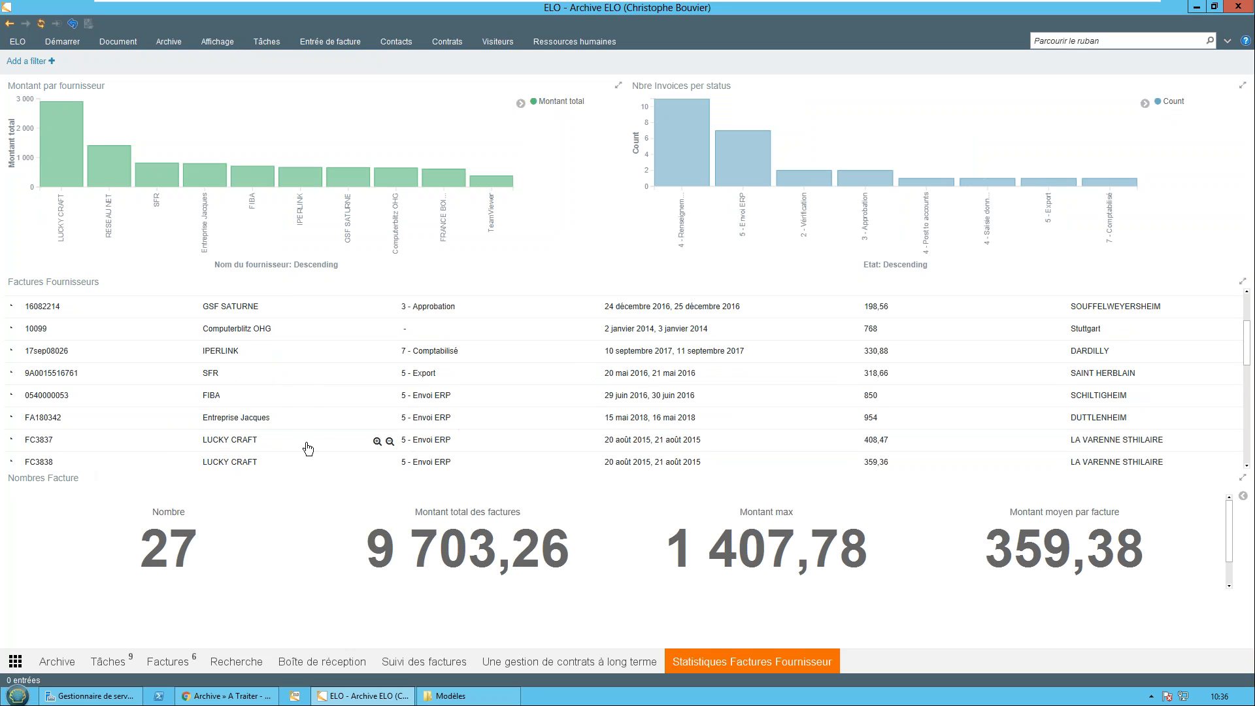
click(300, 403)
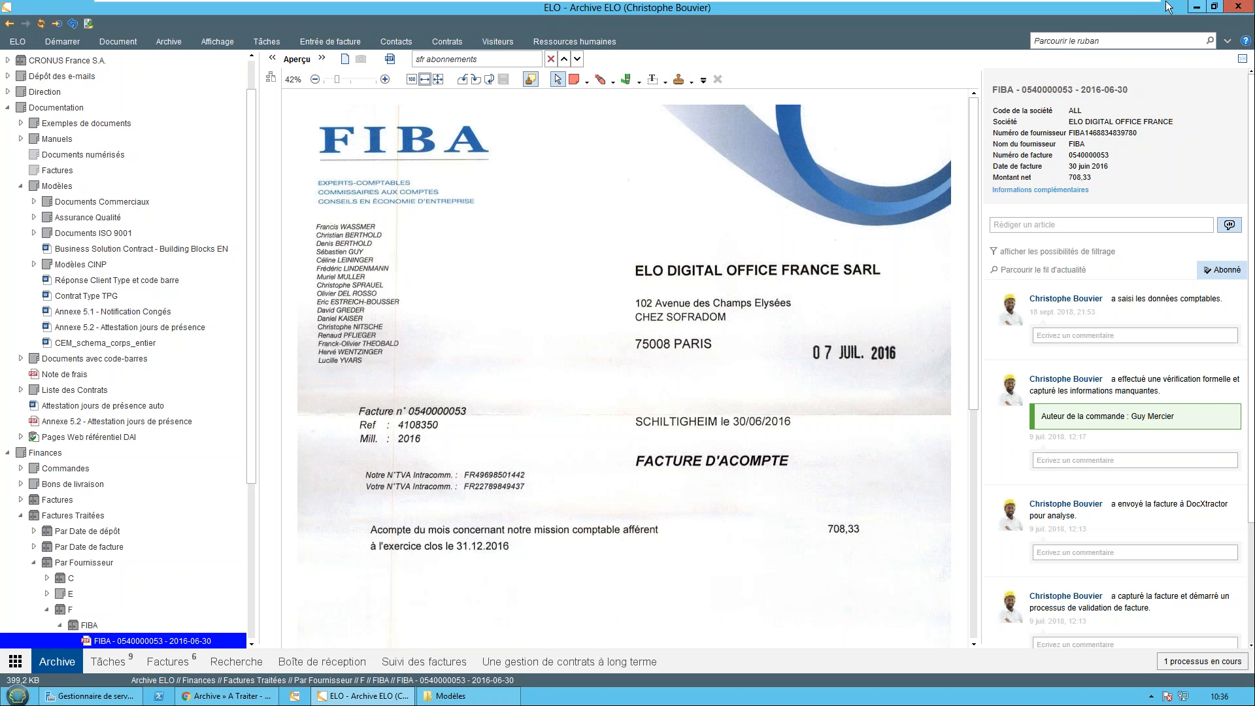
mouse_move(1131, 6)
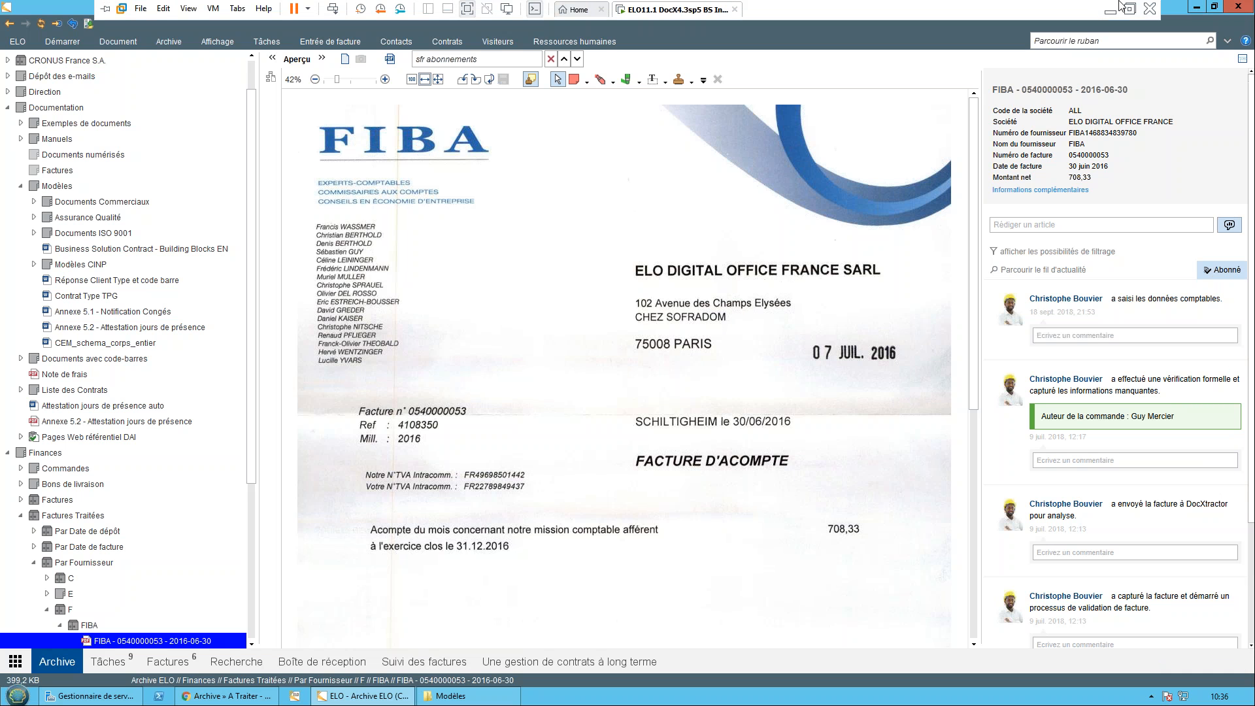